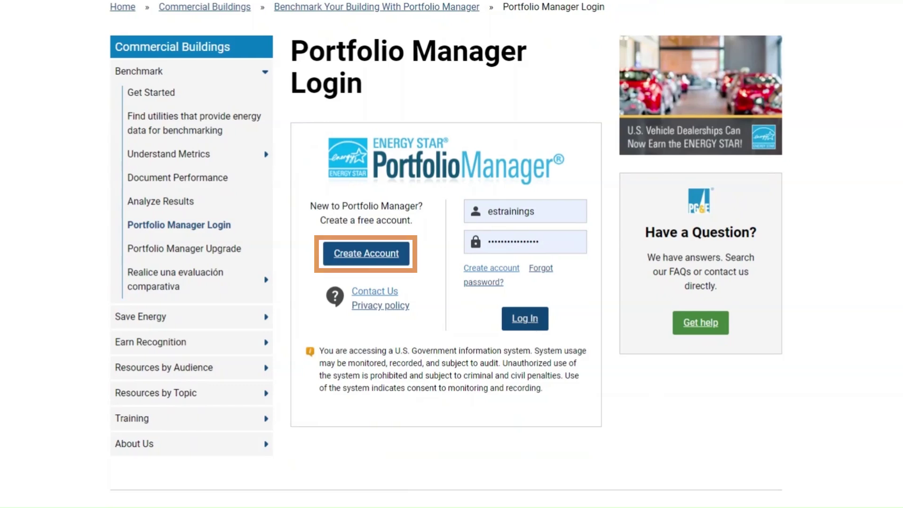
Step: Log in, look over the 22-property dashboard, and begin adding a new property
{"action": "left_click", "coordinate": [531, 323]}
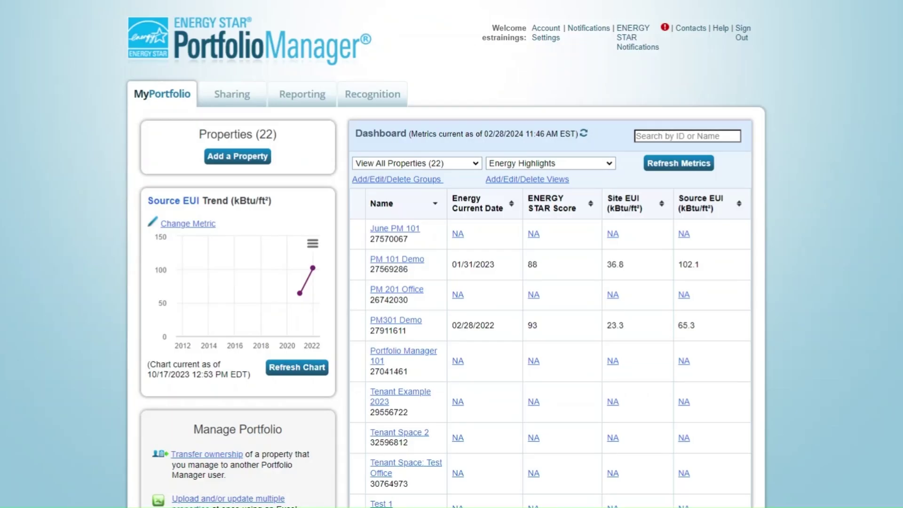
{"action": "scroll", "coordinate": [447, 283], "scroll_direction": "down", "scroll_amount": 3}
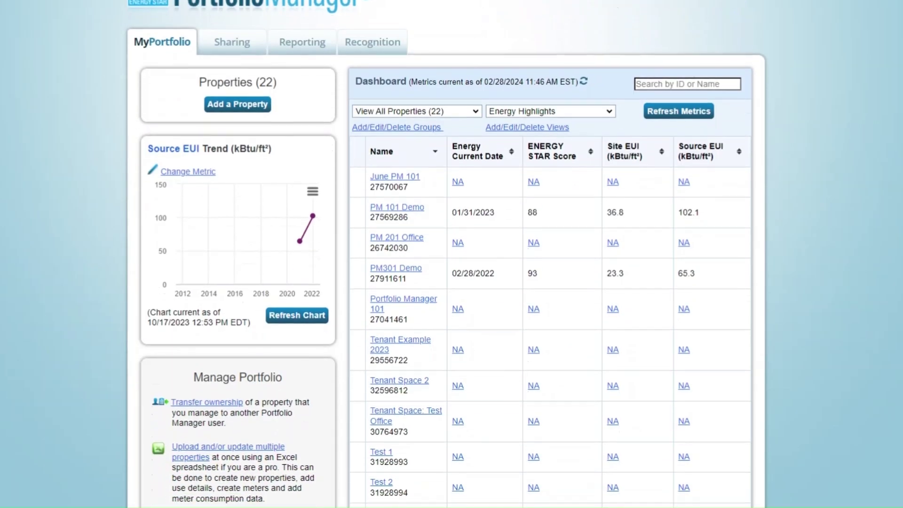
{"action": "scroll", "coordinate": [446, 282], "scroll_direction": "down", "scroll_amount": 1}
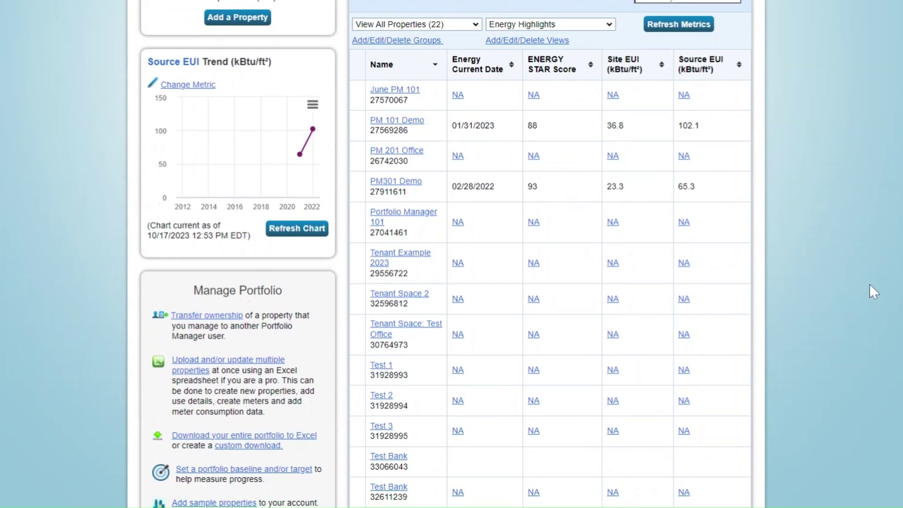
{"action": "scroll", "coordinate": [870, 289], "scroll_direction": "down", "scroll_amount": 5}
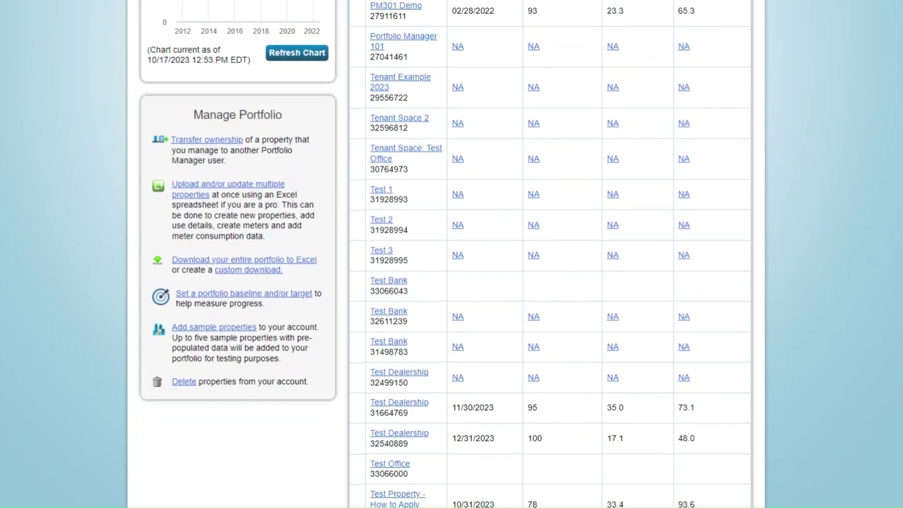
{"action": "scroll", "coordinate": [445, 254], "scroll_direction": "up", "scroll_amount": 7}
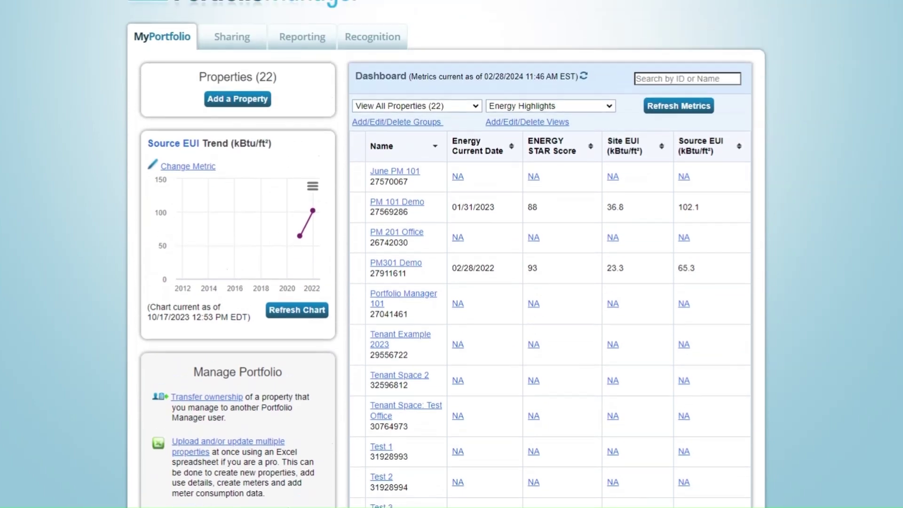
{"action": "scroll", "coordinate": [445, 254], "scroll_direction": "up", "scroll_amount": 2}
{"action": "left_click", "coordinate": [247, 161]}
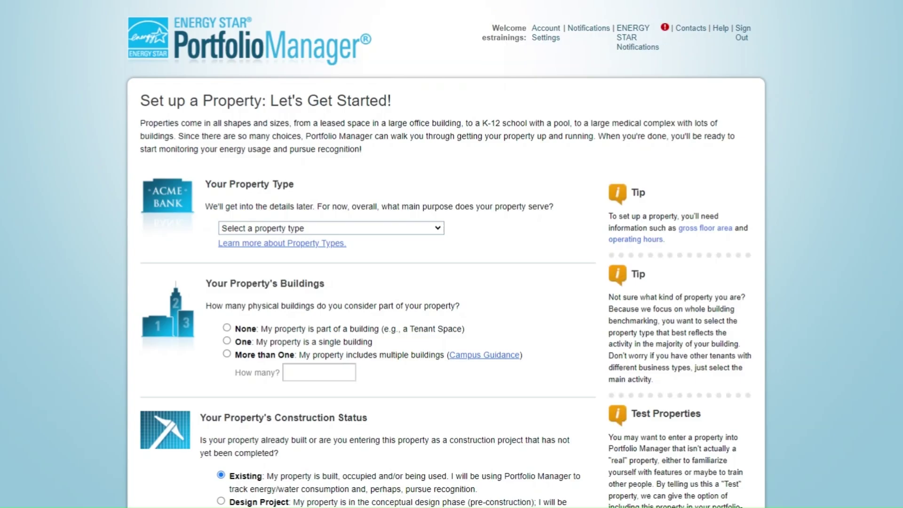
Step: Choose Office as the property type and mark it as one existing building
{"action": "left_click", "coordinate": [439, 228]}
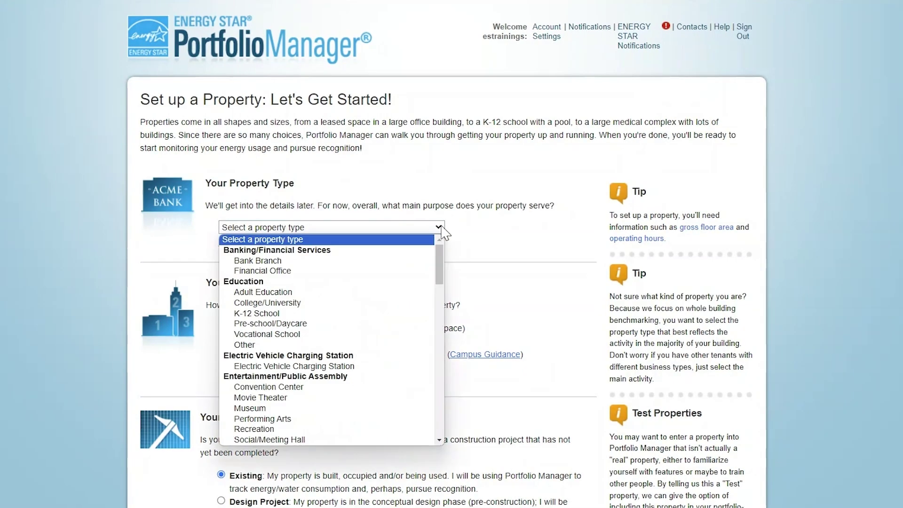
{"action": "scroll", "coordinate": [368, 283], "scroll_direction": "down", "scroll_amount": 2}
{"action": "scroll", "coordinate": [368, 285], "scroll_direction": "down", "scroll_amount": 6}
{"action": "scroll", "coordinate": [341, 342], "scroll_direction": "down", "scroll_amount": 8}
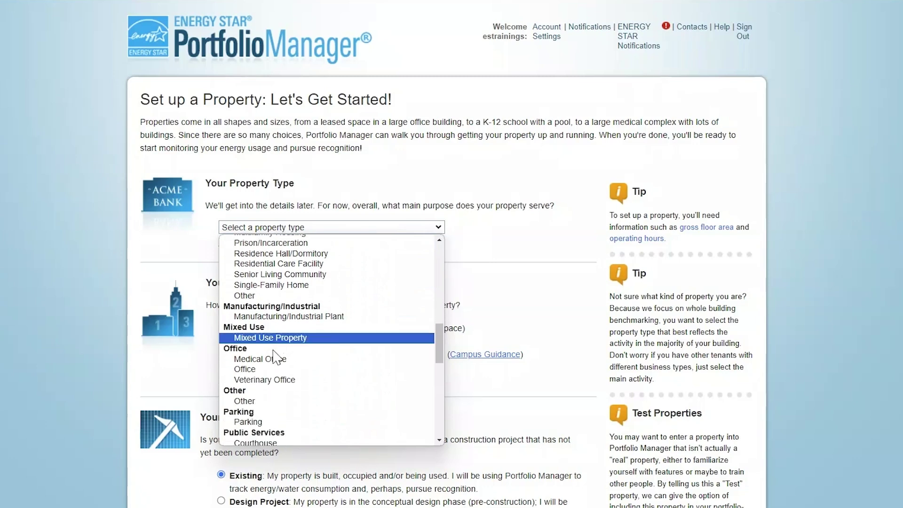
{"action": "left_click", "coordinate": [271, 369]}
{"action": "scroll", "coordinate": [404, 305], "scroll_direction": "down", "scroll_amount": 1}
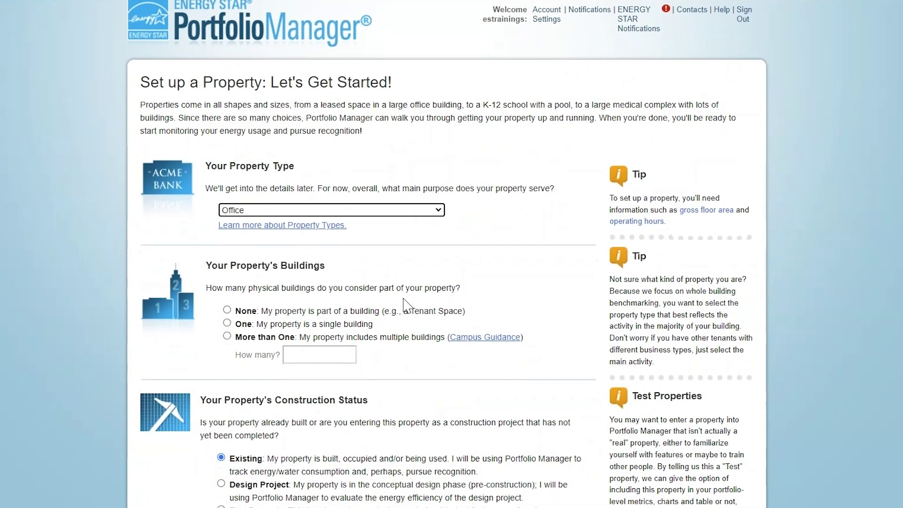
{"action": "scroll", "coordinate": [404, 304], "scroll_direction": "down", "scroll_amount": 3}
{"action": "left_click", "coordinate": [228, 247]}
{"action": "scroll", "coordinate": [412, 378], "scroll_direction": "down", "scroll_amount": 1}
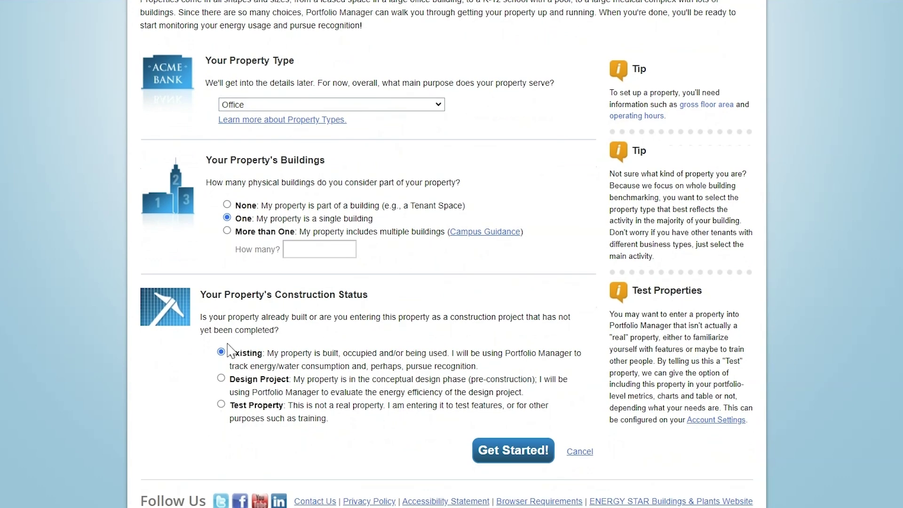
Step: Enter District of Columbia Real Property Unique ID 0074-0842 in the basic information and continue
{"action": "left_click", "coordinate": [492, 450]}
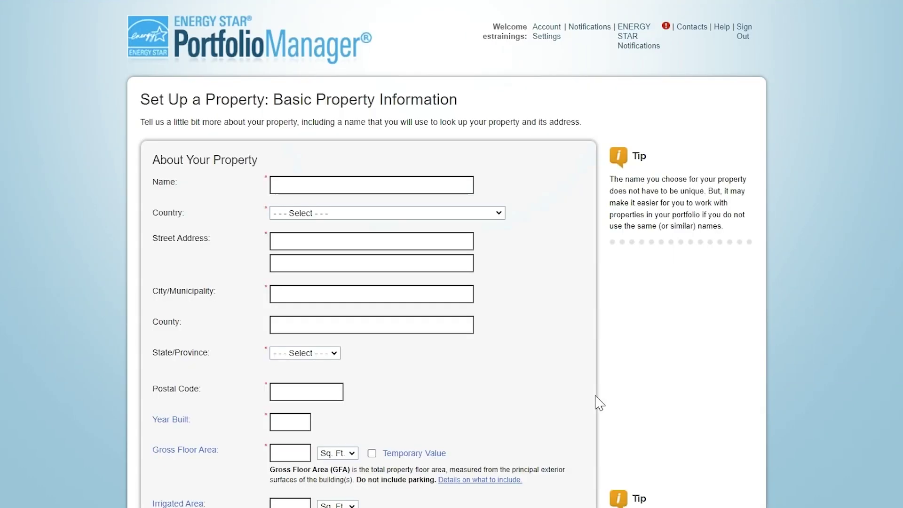
{"action": "scroll", "coordinate": [650, 416], "scroll_direction": "down", "scroll_amount": 4}
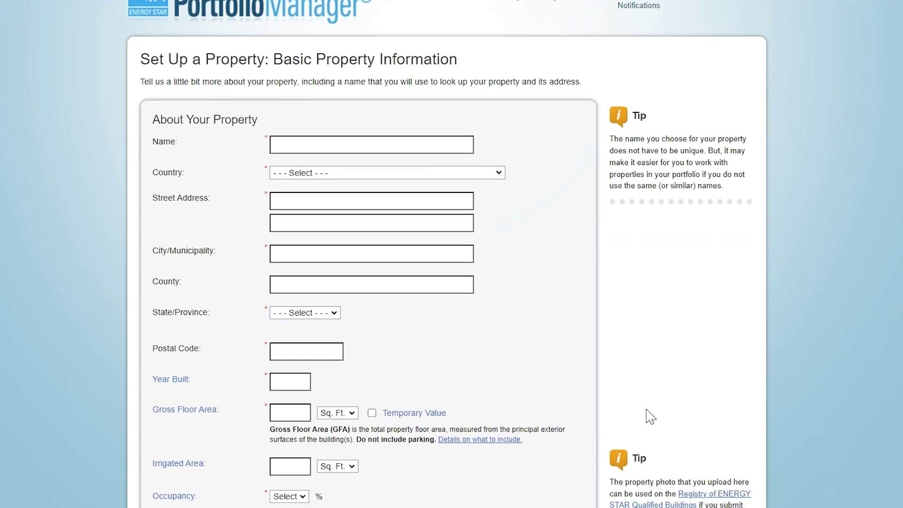
{"action": "scroll", "coordinate": [648, 414], "scroll_direction": "down", "scroll_amount": 5}
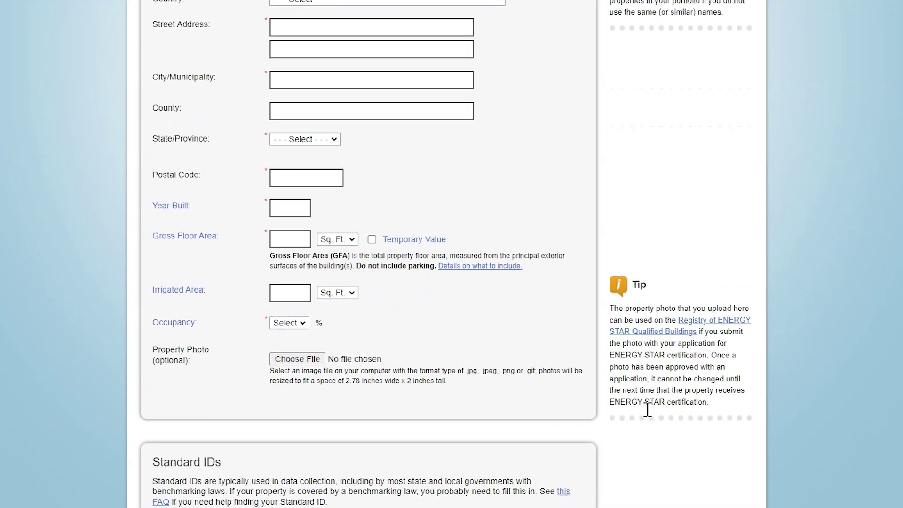
{"action": "scroll", "coordinate": [649, 417], "scroll_direction": "down", "scroll_amount": 3}
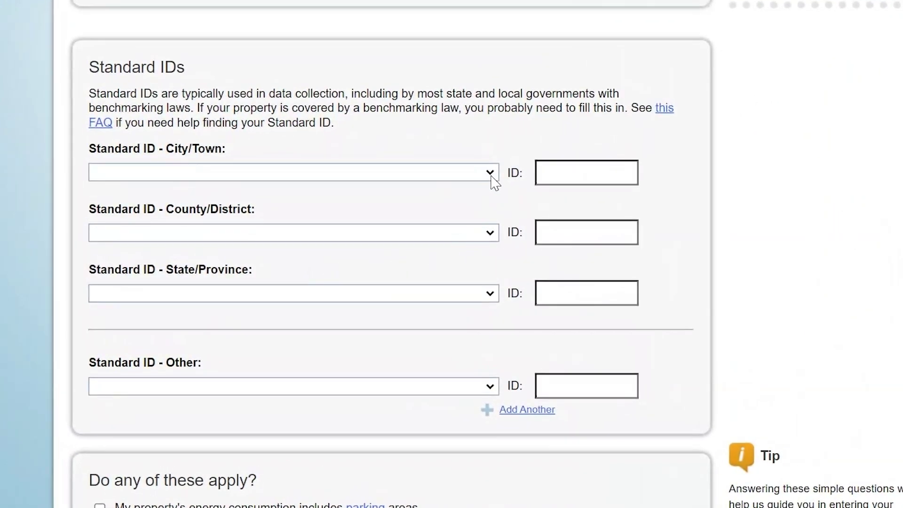
{"action": "left_click", "coordinate": [490, 173]}
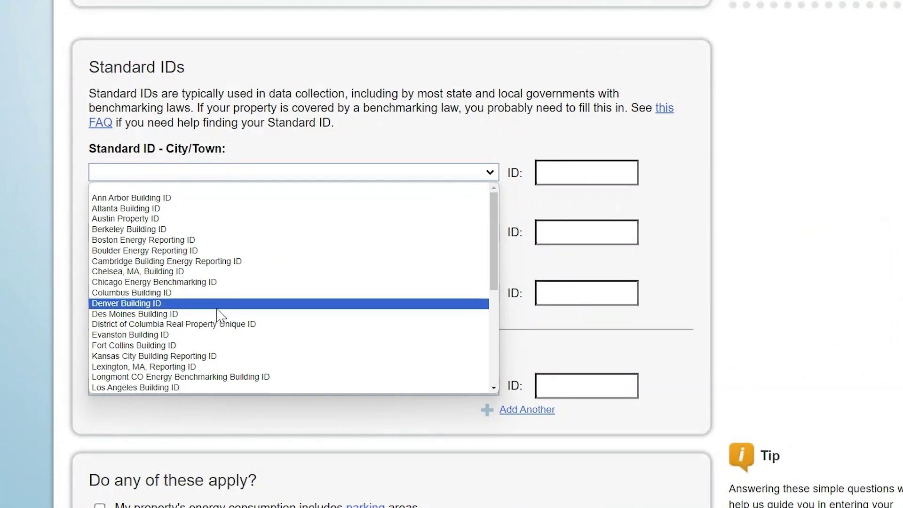
{"action": "left_click", "coordinate": [204, 323]}
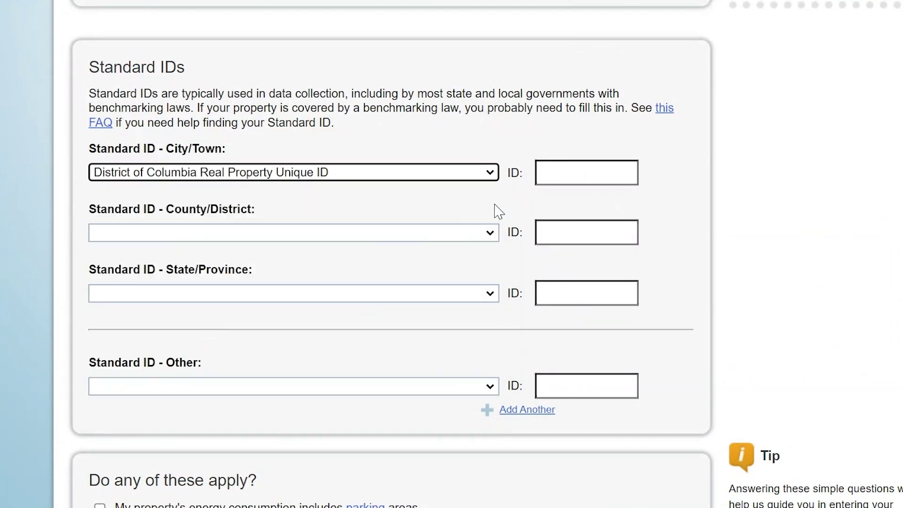
{"action": "left_click", "coordinate": [546, 177]}
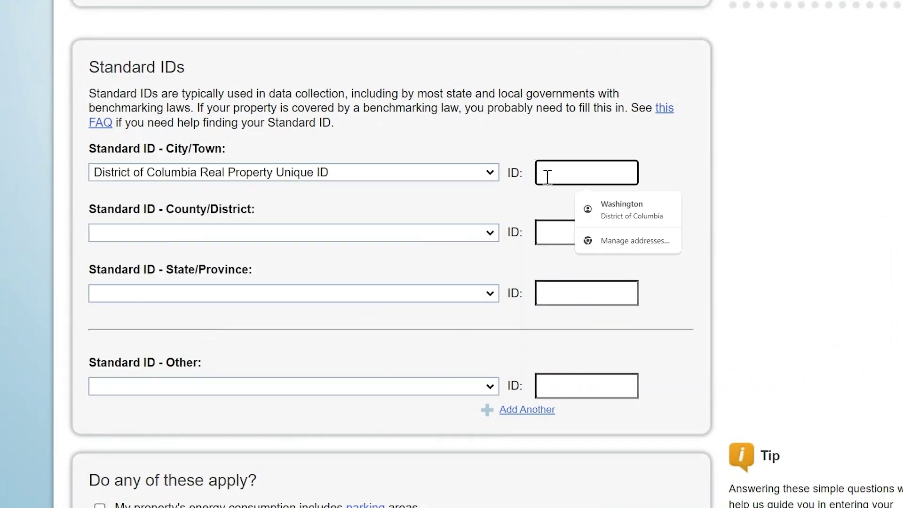
{"action": "type", "text": "0074-0"}
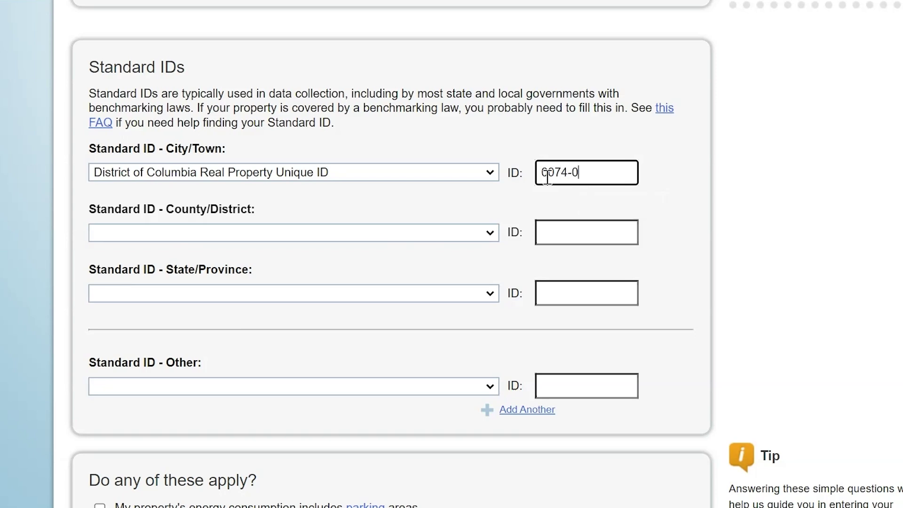
{"action": "type", "text": "842"}
{"action": "left_click", "coordinate": [663, 227]}
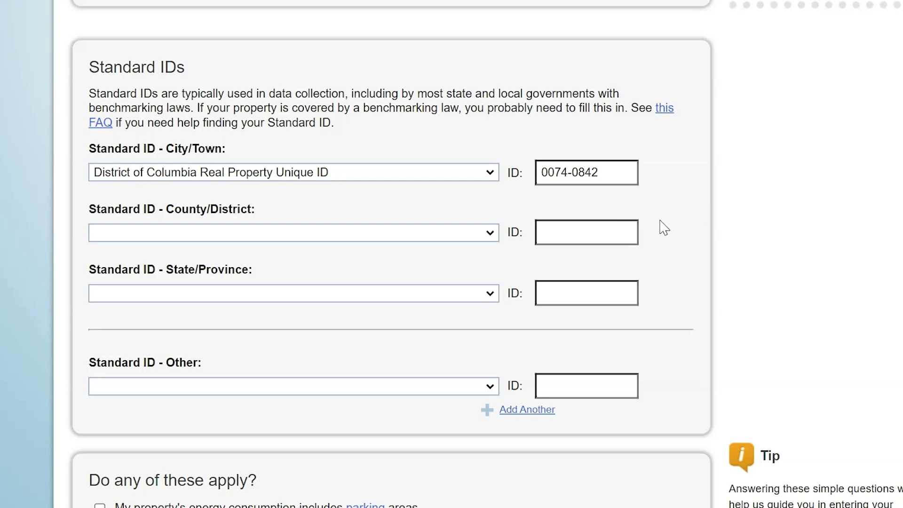
{"action": "scroll", "coordinate": [663, 228], "scroll_direction": "down", "scroll_amount": 2}
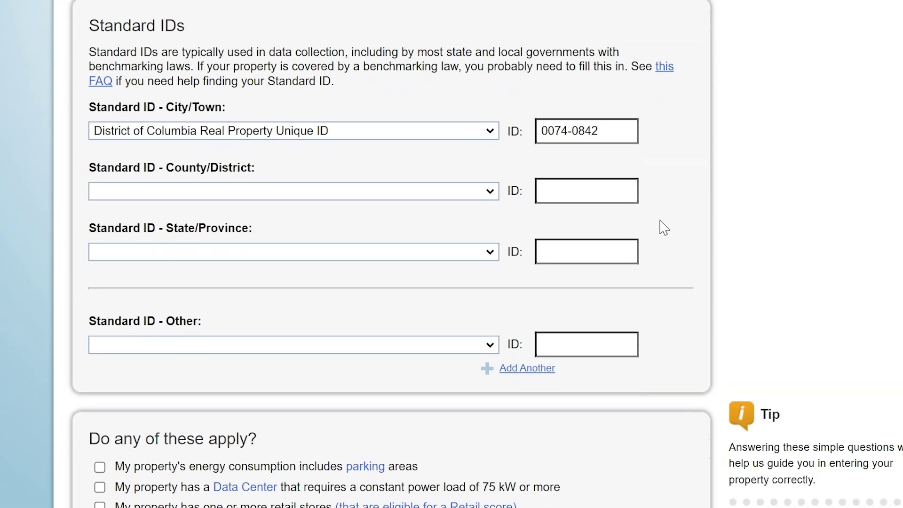
{"action": "scroll", "coordinate": [664, 228], "scroll_direction": "down", "scroll_amount": 2}
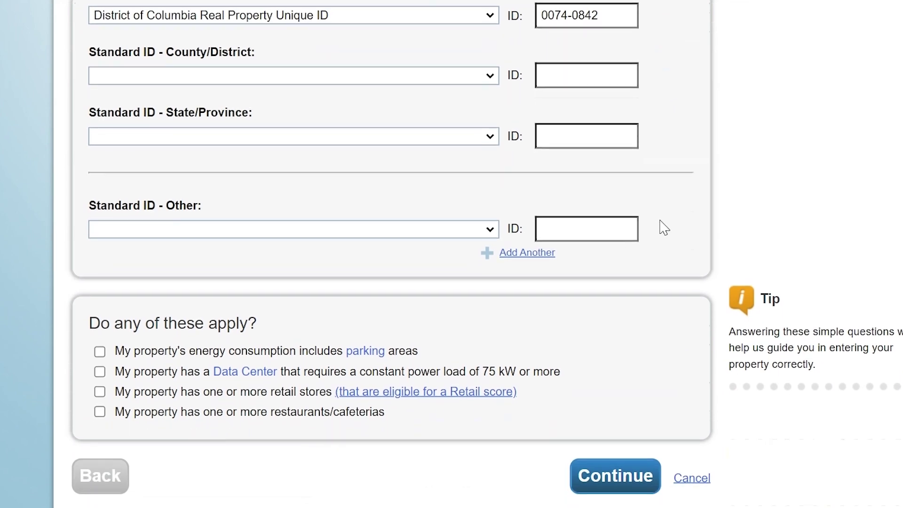
{"action": "left_click", "coordinate": [605, 418]}
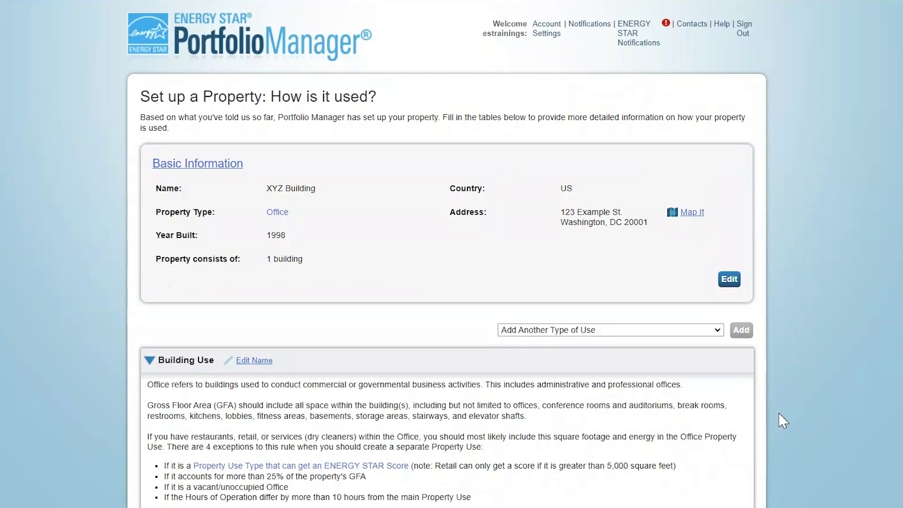
Step: Enter 200,000 sq ft floor area, 65 weekly hours, 460 workers and 460 computers
{"action": "scroll", "coordinate": [782, 419], "scroll_direction": "down", "scroll_amount": 2}
{"action": "scroll", "coordinate": [779, 415], "scroll_direction": "down", "scroll_amount": 4}
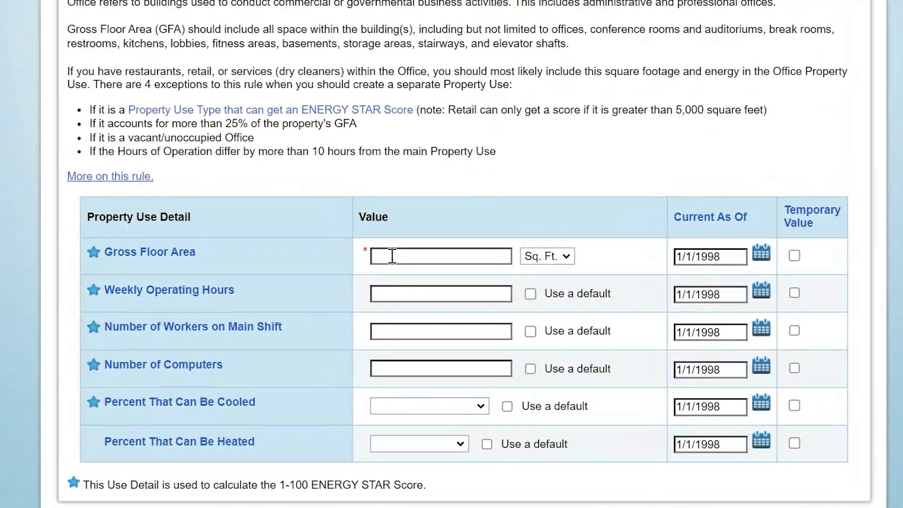
{"action": "left_click", "coordinate": [392, 256]}
{"action": "type", "text": "200,000"}
{"action": "left_click", "coordinate": [394, 288]}
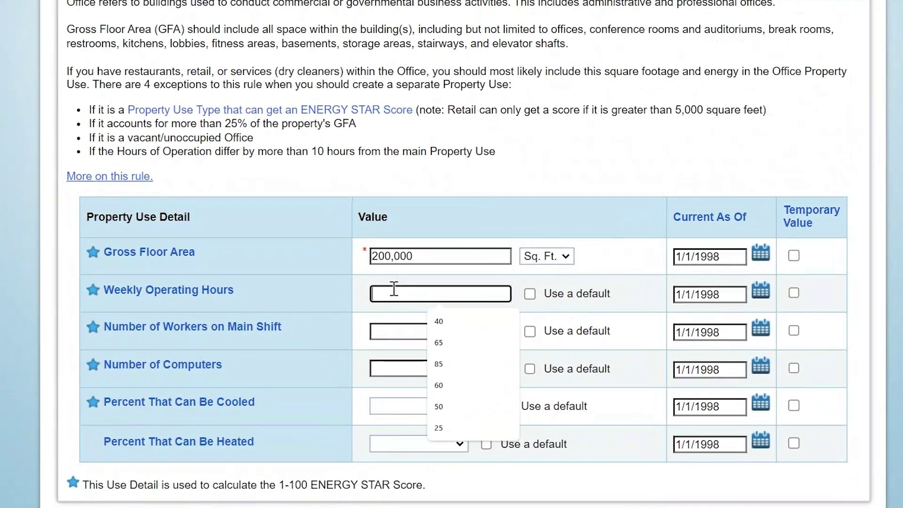
{"action": "type", "text": "65"}
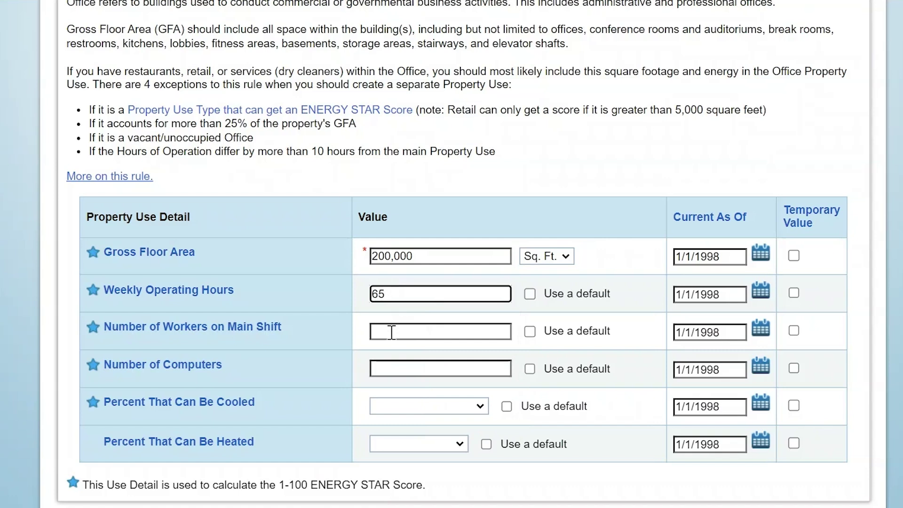
{"action": "left_click", "coordinate": [391, 331]}
{"action": "type", "text": "460"}
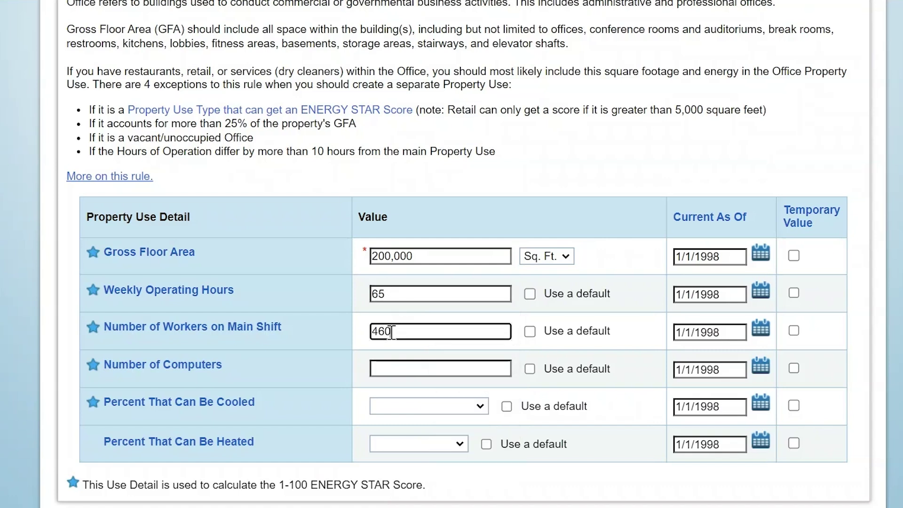
{"action": "left_click", "coordinate": [399, 366]}
{"action": "type", "text": "460"}
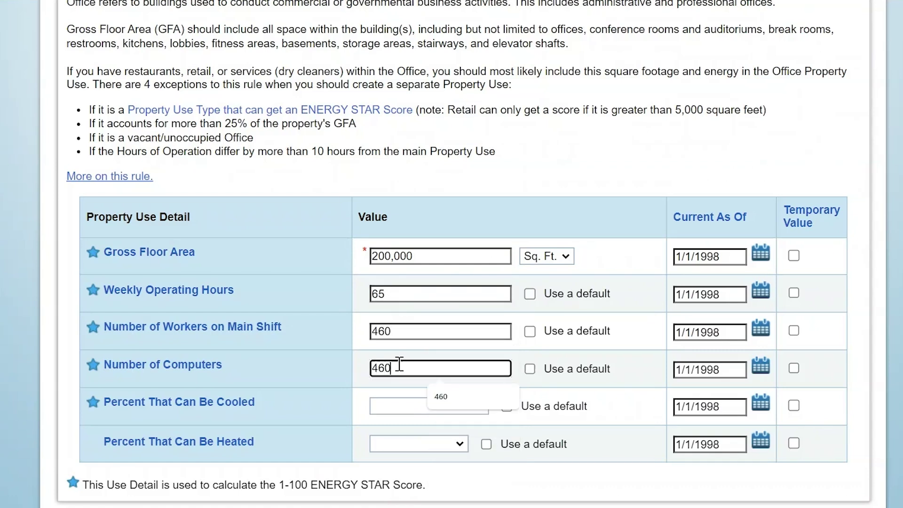
Step: Set both percent cooled and percent heated to 50% or more, then add the property
{"action": "left_click", "coordinate": [403, 405]}
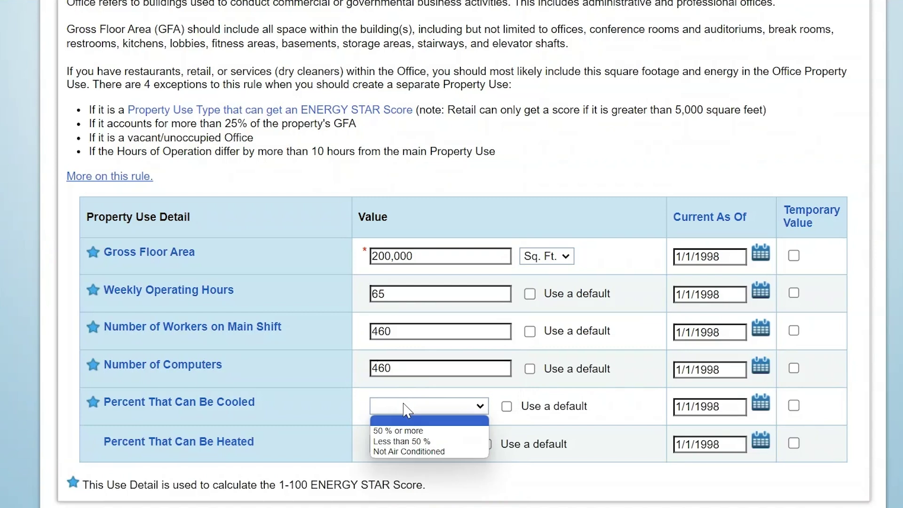
{"action": "left_click", "coordinate": [397, 431]}
{"action": "left_click", "coordinate": [393, 451]}
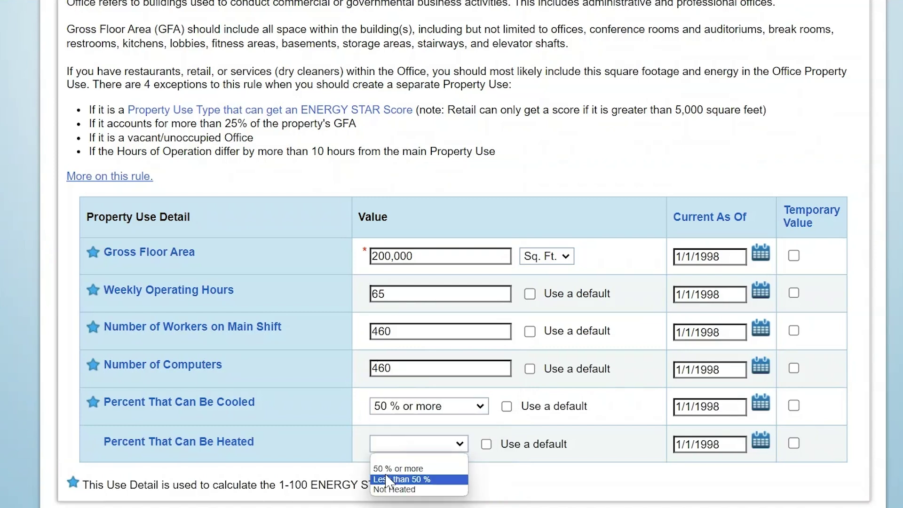
{"action": "left_click", "coordinate": [398, 468]}
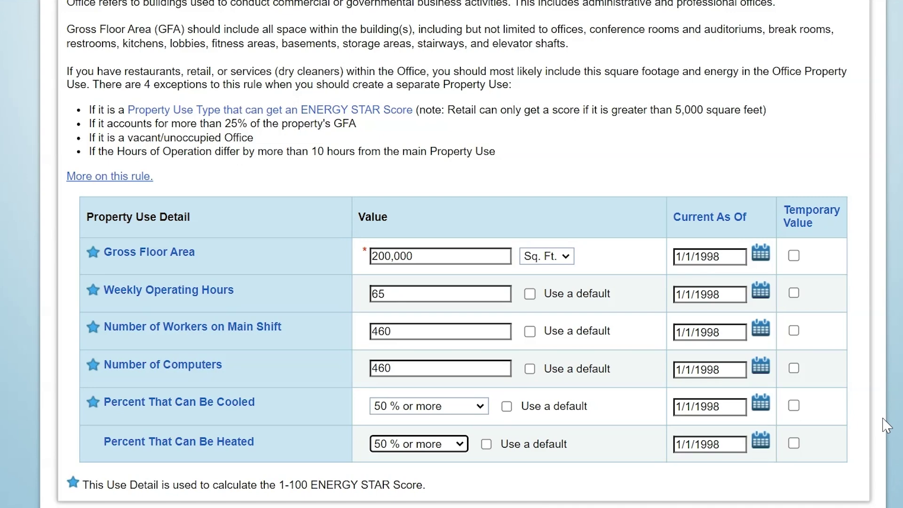
{"action": "scroll", "coordinate": [887, 426], "scroll_direction": "up", "scroll_amount": 3}
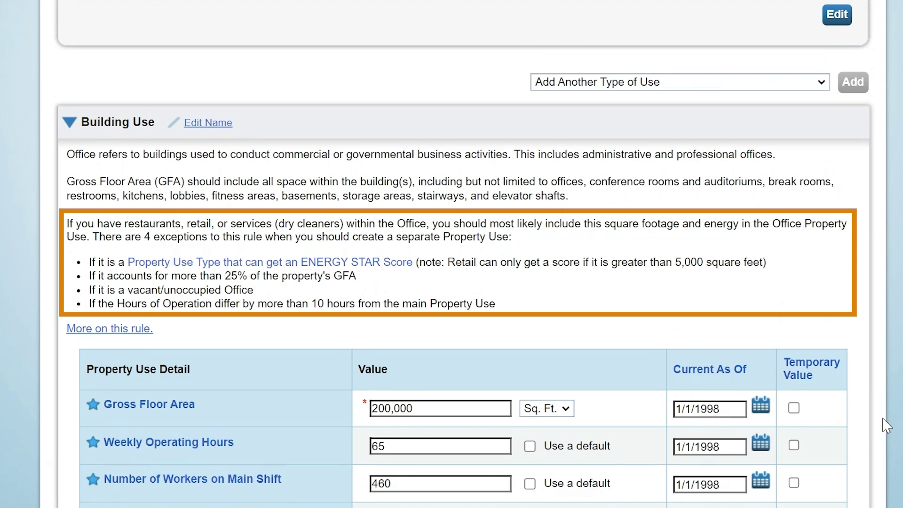
{"action": "scroll", "coordinate": [886, 425], "scroll_direction": "down", "scroll_amount": 3}
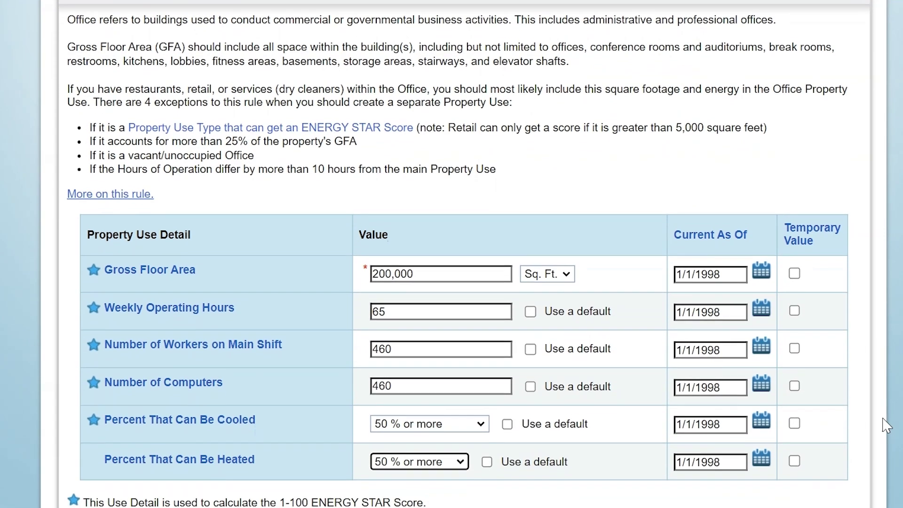
{"action": "scroll", "coordinate": [886, 425], "scroll_direction": "down", "scroll_amount": 2}
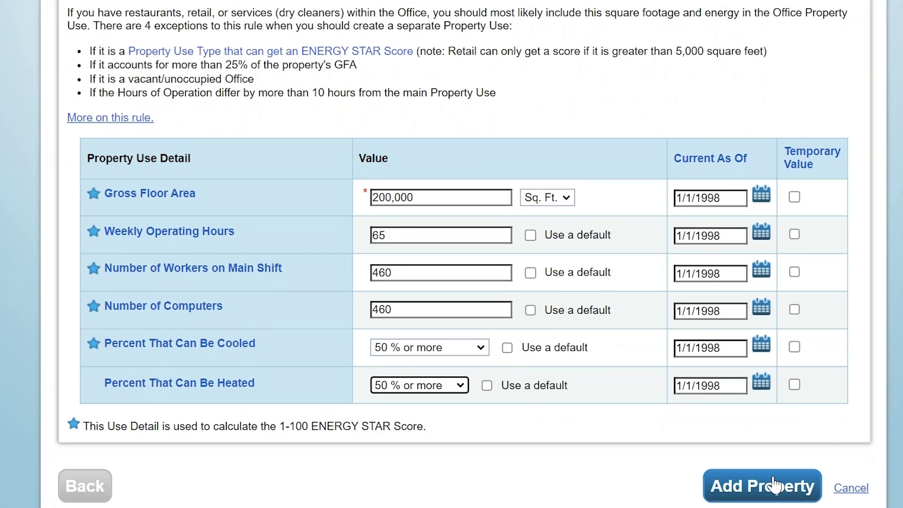
{"action": "left_click", "coordinate": [774, 485]}
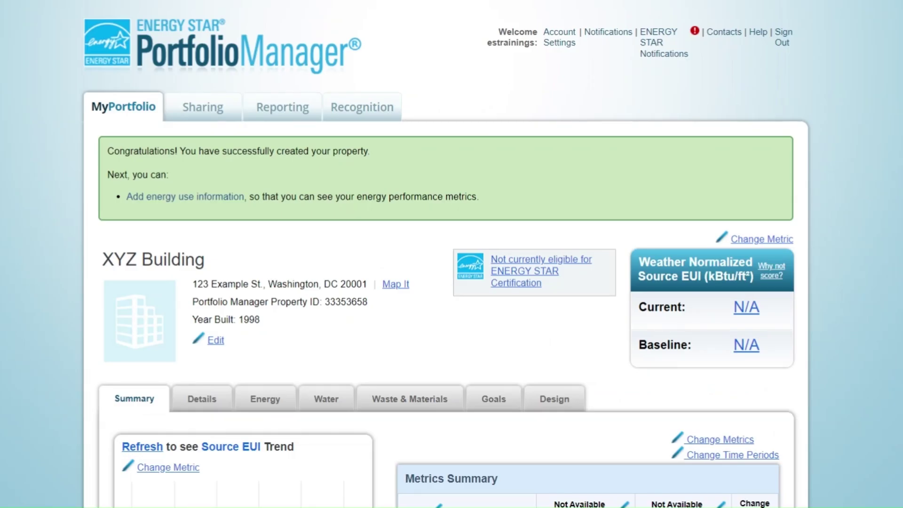
{"action": "scroll", "coordinate": [445, 258], "scroll_direction": "down", "scroll_amount": 2}
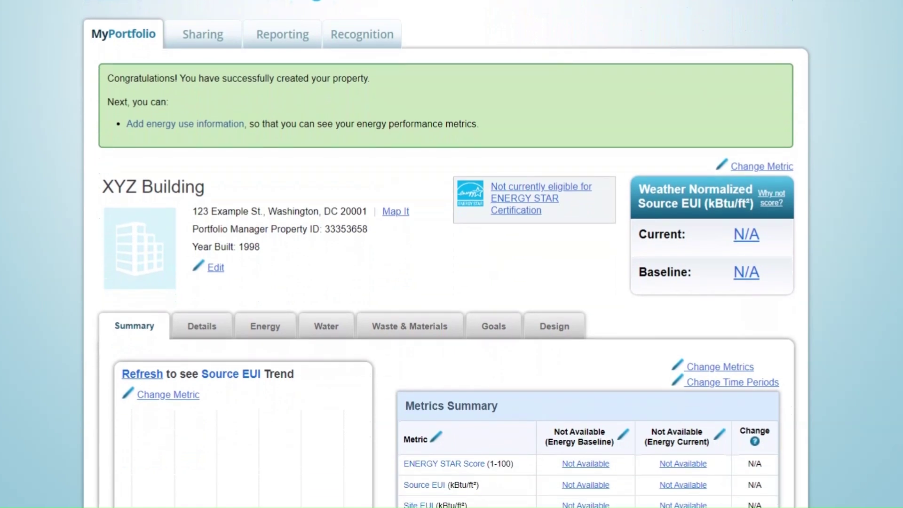
{"action": "scroll", "coordinate": [446, 258], "scroll_direction": "down", "scroll_amount": 1}
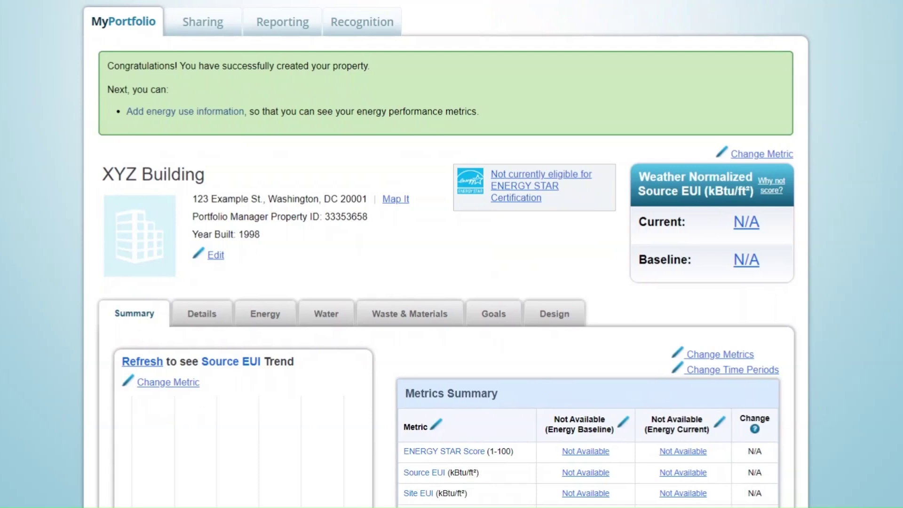
Step: Show XYZ Building's Energy page and scroll through its empty Meter Summary
{"action": "left_click", "coordinate": [268, 312]}
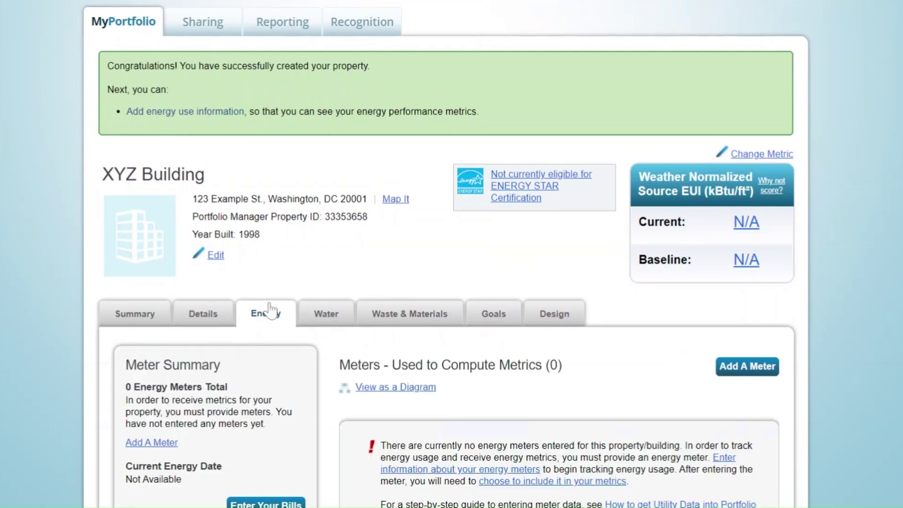
{"action": "scroll", "coordinate": [852, 368], "scroll_direction": "down", "scroll_amount": 3}
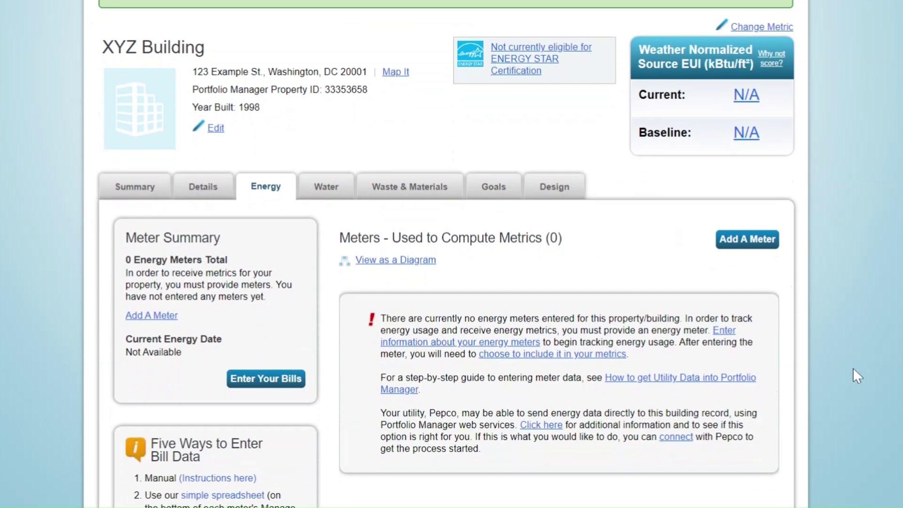
{"action": "scroll", "coordinate": [852, 368], "scroll_direction": "down", "scroll_amount": 2}
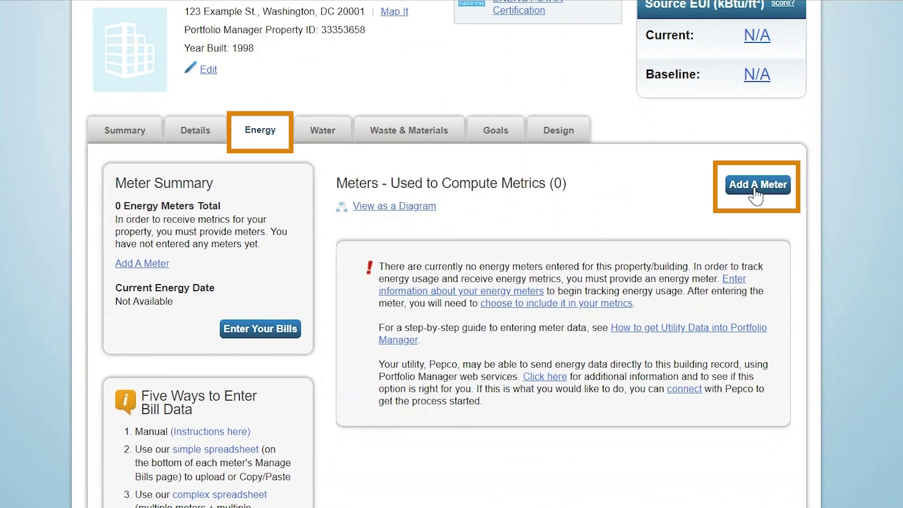
Step: Add one grid-purchased electric meter and one natural gas meter, then proceed to meter details
{"action": "left_click", "coordinate": [756, 188]}
{"action": "left_click", "coordinate": [176, 262]}
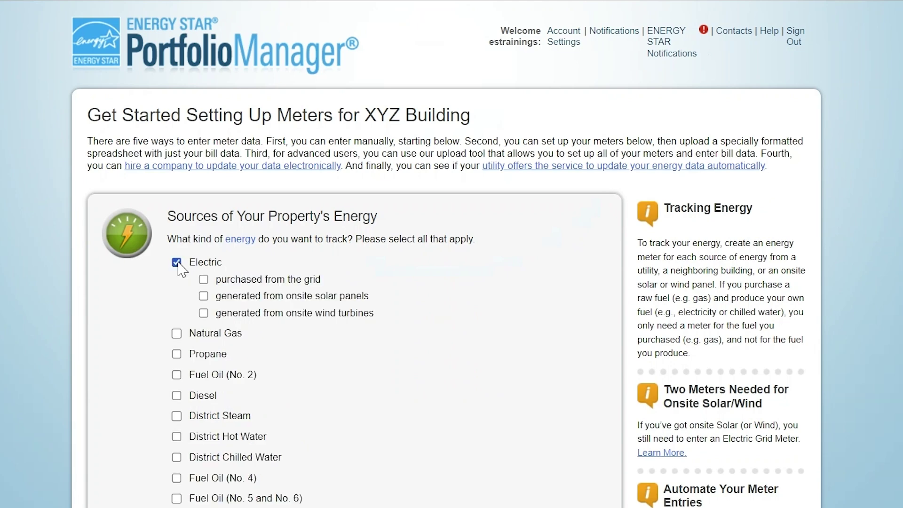
{"action": "left_click", "coordinate": [203, 279]}
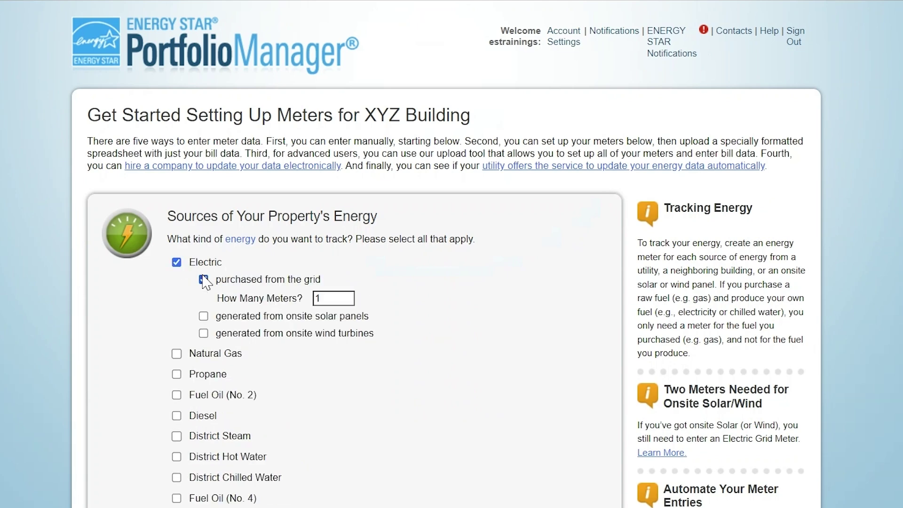
{"action": "left_click", "coordinate": [176, 353]}
{"action": "scroll", "coordinate": [403, 414], "scroll_direction": "down", "scroll_amount": 2}
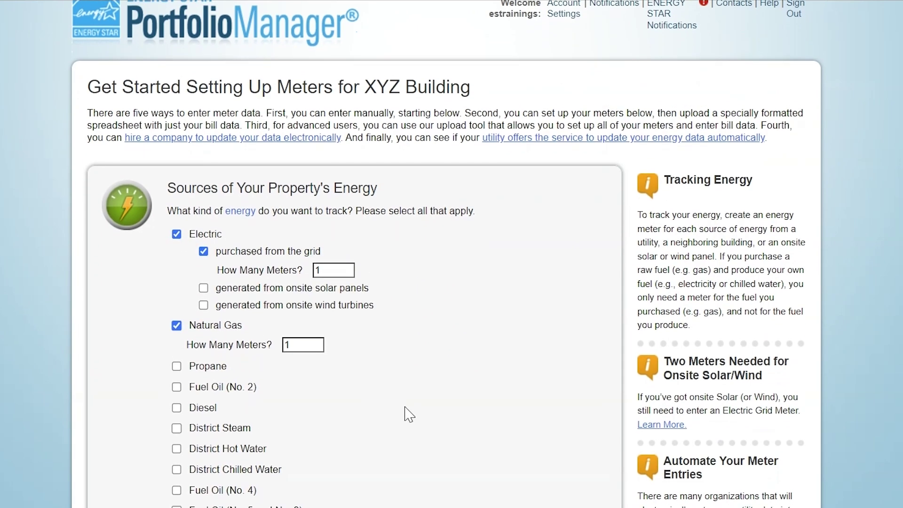
{"action": "scroll", "coordinate": [409, 414], "scroll_direction": "down", "scroll_amount": 3}
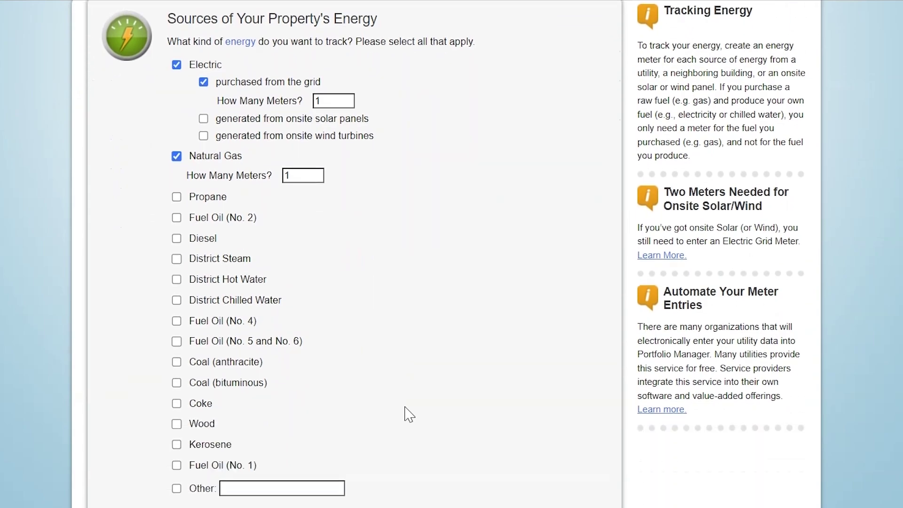
{"action": "scroll", "coordinate": [423, 432], "scroll_direction": "down", "scroll_amount": 1}
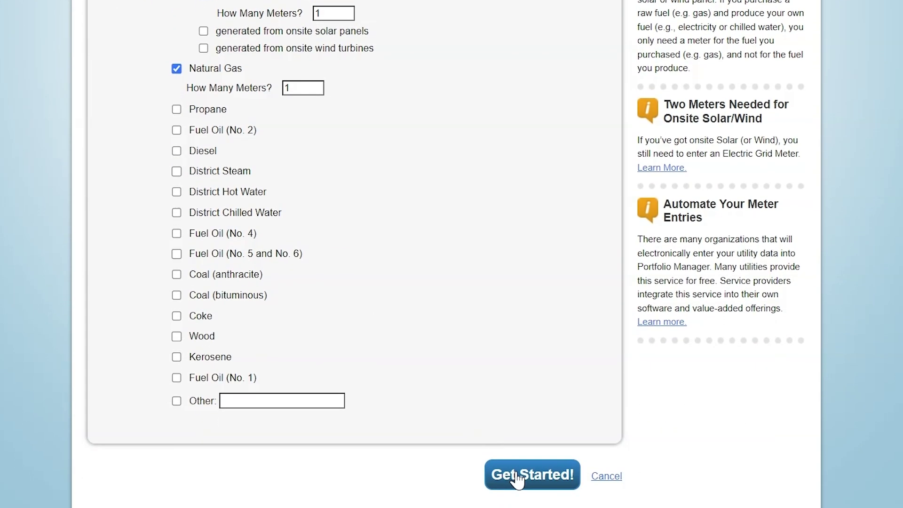
{"action": "left_click", "coordinate": [517, 478]}
{"action": "left_click_drag", "start_coordinate": [353, 261], "coordinate": [513, 265]}
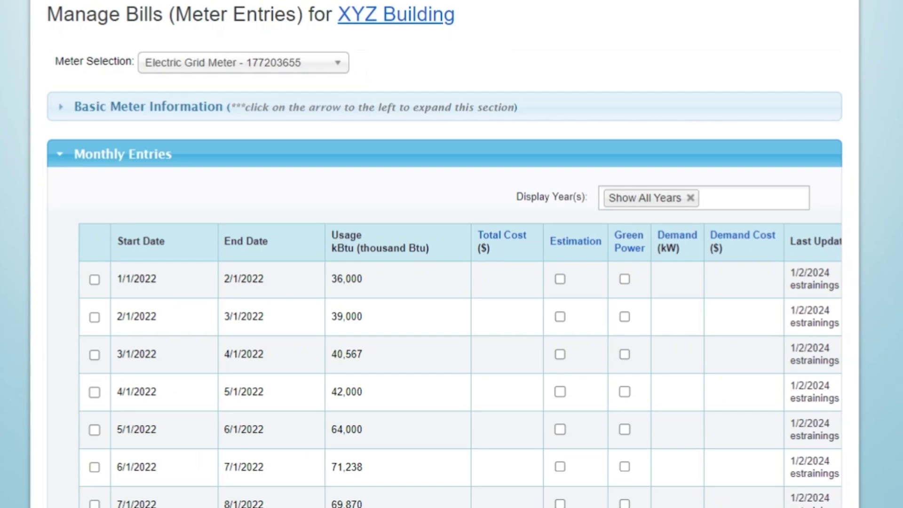
Step: Add an electric bill from 12/01/2022 to 01/01/2023 with 22502 kBtu usage
{"action": "scroll", "coordinate": [444, 282], "scroll_direction": "down", "scroll_amount": 4}
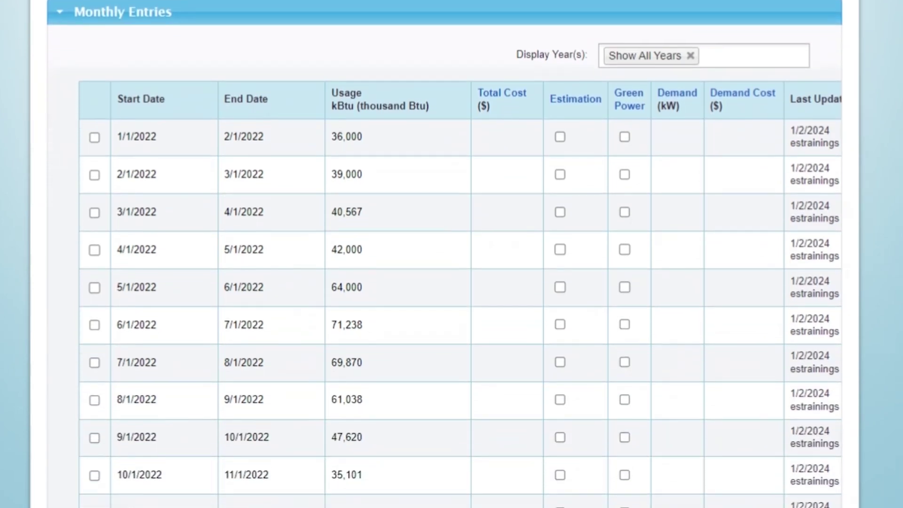
{"action": "scroll", "coordinate": [445, 282], "scroll_direction": "down", "scroll_amount": 2}
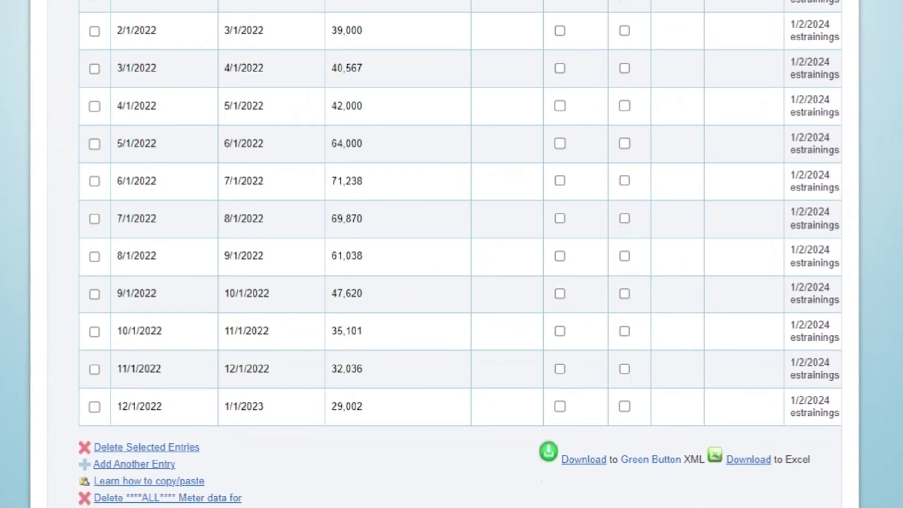
{"action": "scroll", "coordinate": [325, 272], "scroll_direction": "down", "scroll_amount": 3}
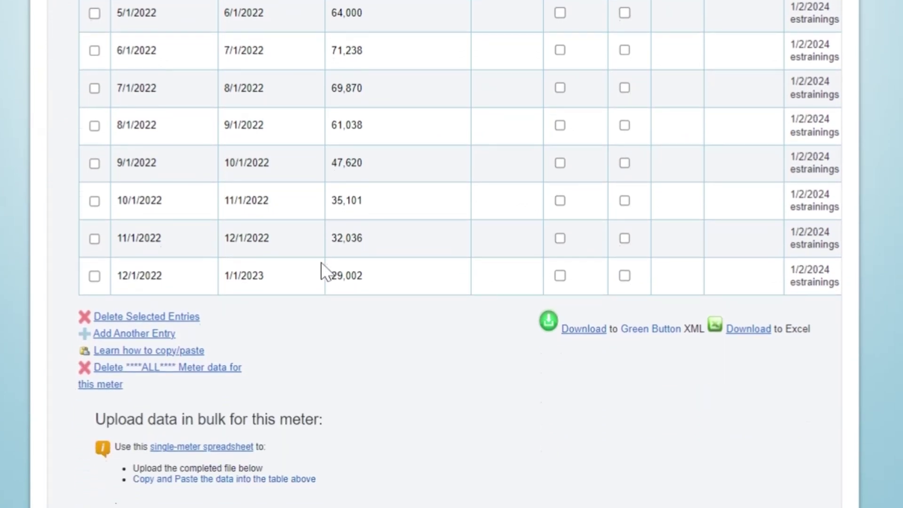
{"action": "left_click", "coordinate": [134, 334]}
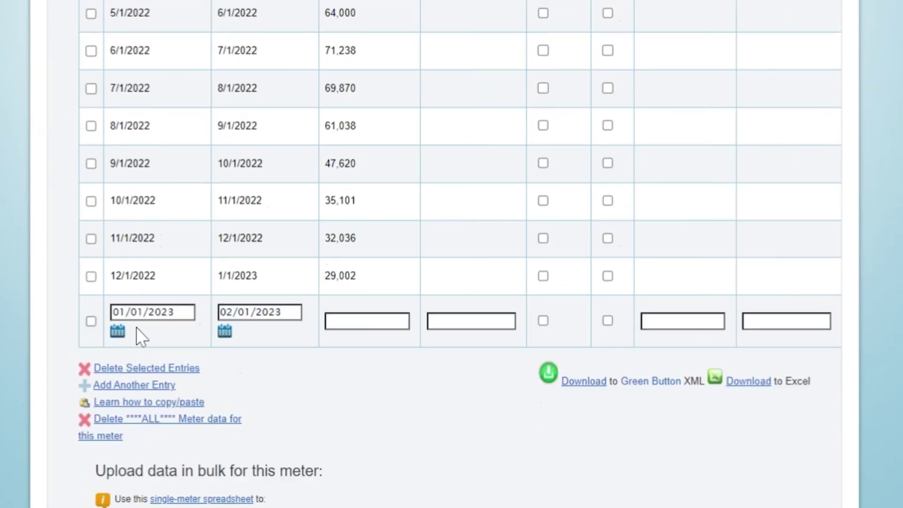
{"action": "type", "text": "12/"}
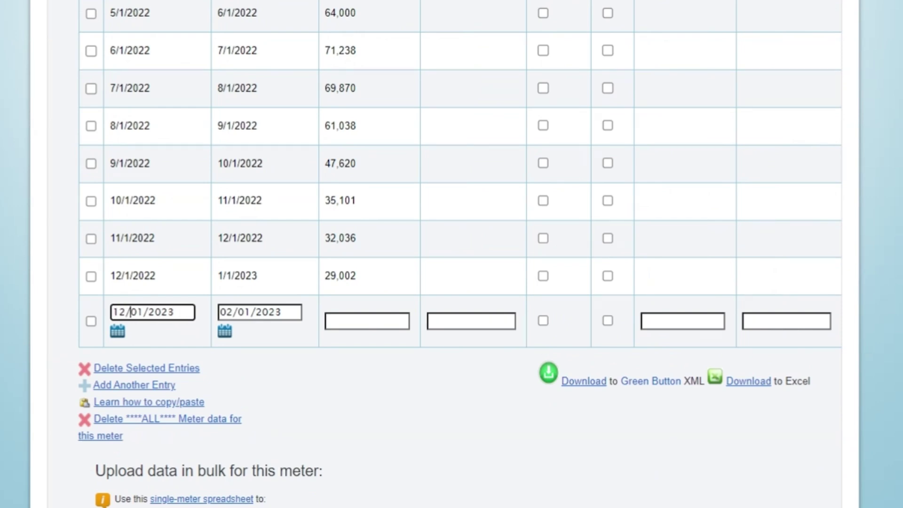
{"action": "type", "text": "01/2022"}
{"action": "key", "text": "Tab"}
{"action": "type", "text": "01"}
{"action": "key", "text": "Tab"}
{"action": "type", "text": "22502"}
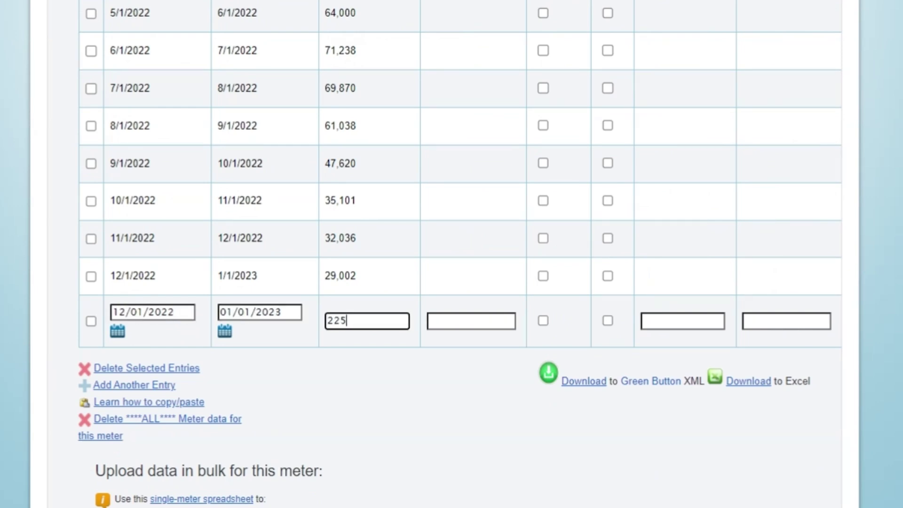
{"action": "left_click", "coordinate": [411, 368]}
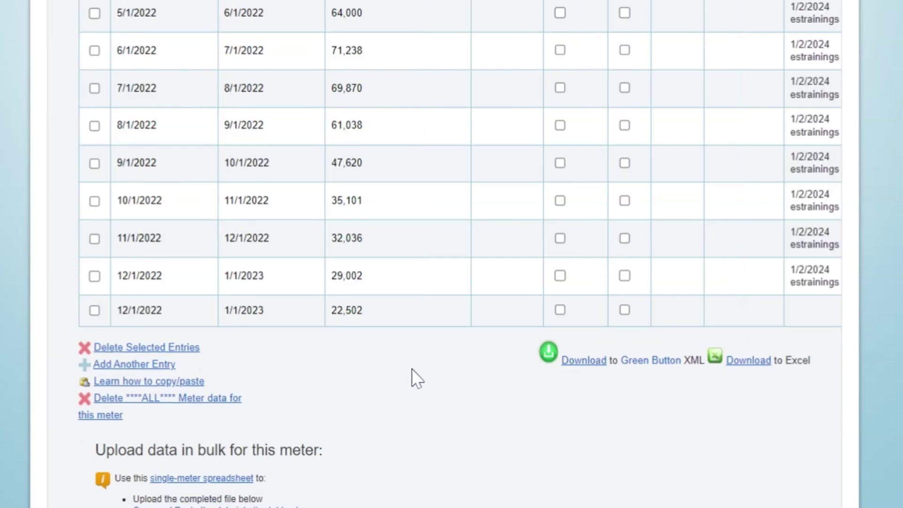
Step: Save the electric meter's bills and review the resulting 32-day overlap warning
{"action": "scroll", "coordinate": [727, 376], "scroll_direction": "down", "scroll_amount": 4}
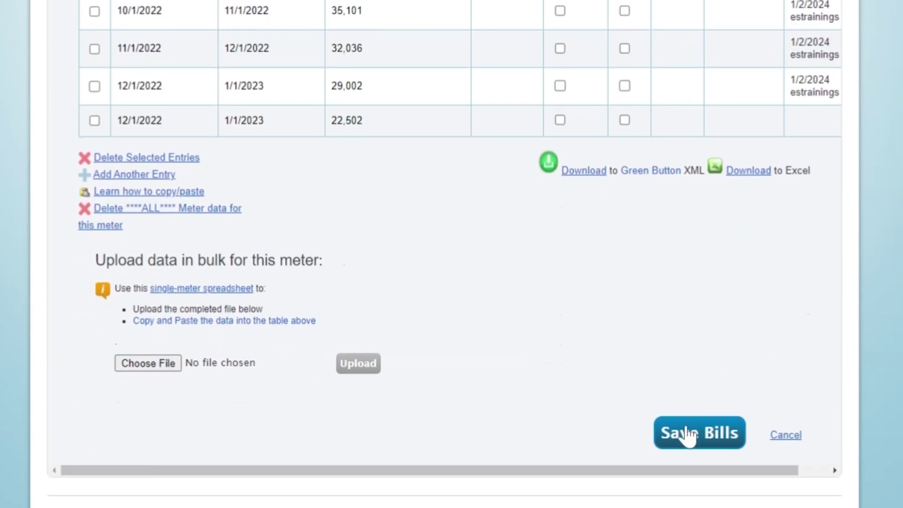
{"action": "left_click", "coordinate": [686, 435]}
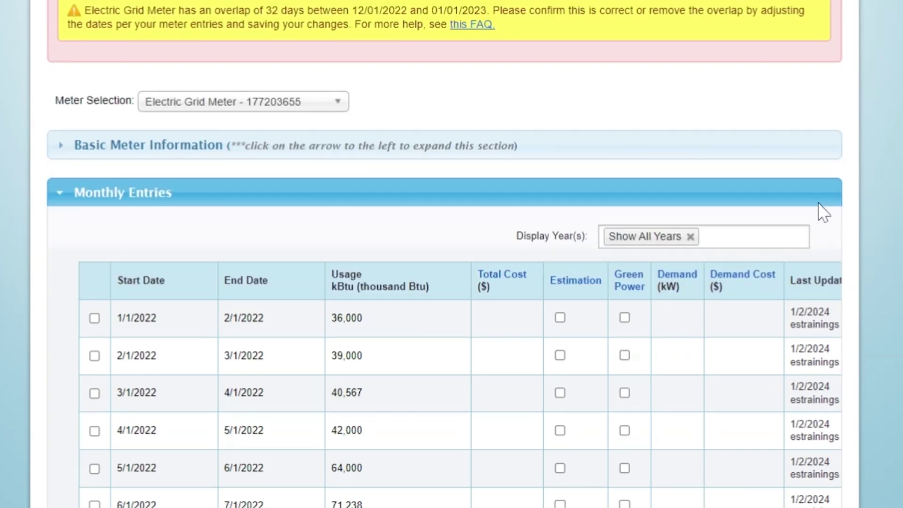
{"action": "scroll", "coordinate": [895, 286], "scroll_direction": "down", "scroll_amount": 4}
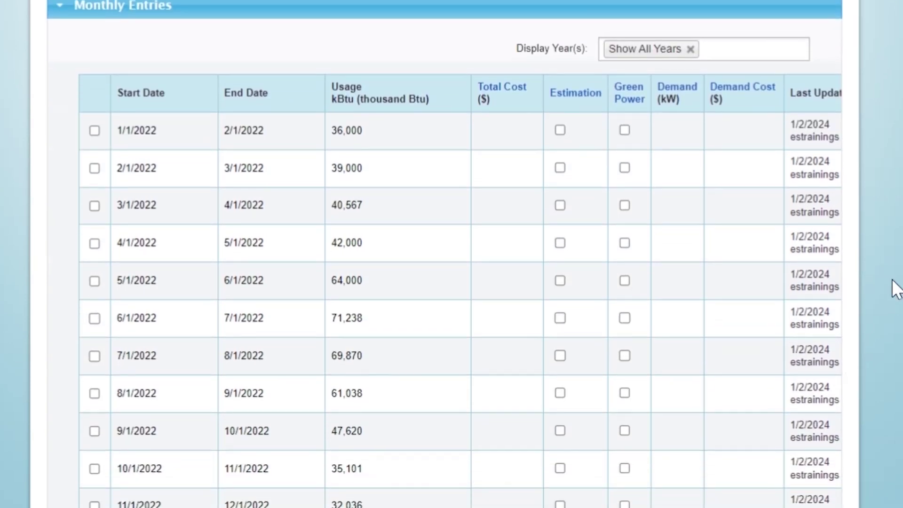
{"action": "scroll", "coordinate": [895, 286], "scroll_direction": "down", "scroll_amount": 6}
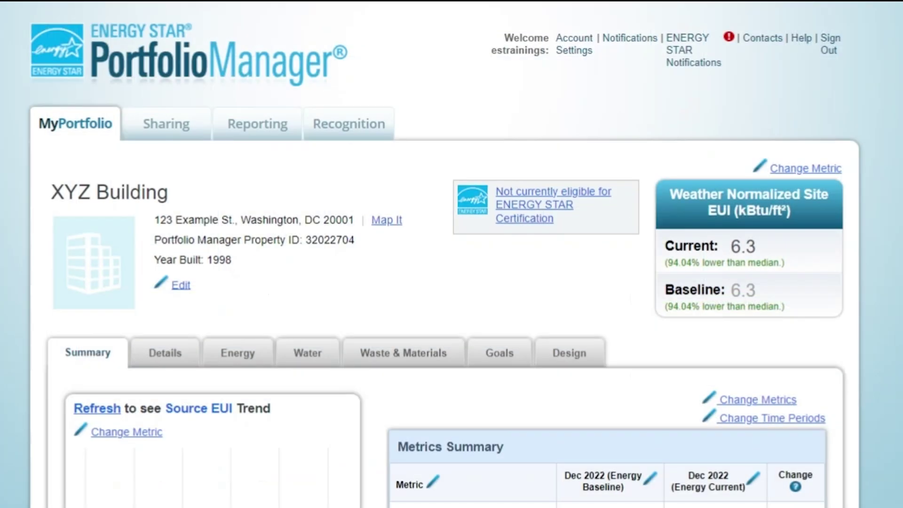
{"action": "scroll", "coordinate": [452, 254], "scroll_direction": "down", "scroll_amount": 5}
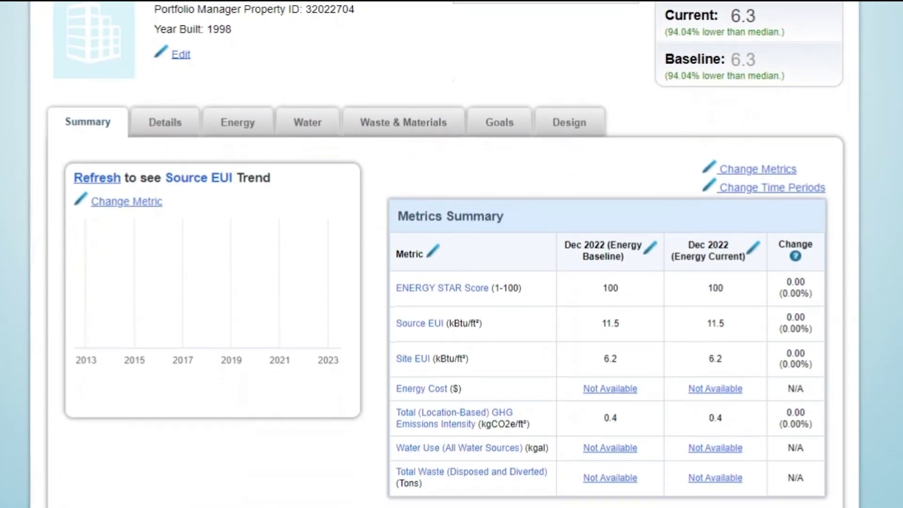
{"action": "left_click", "coordinate": [308, 124]}
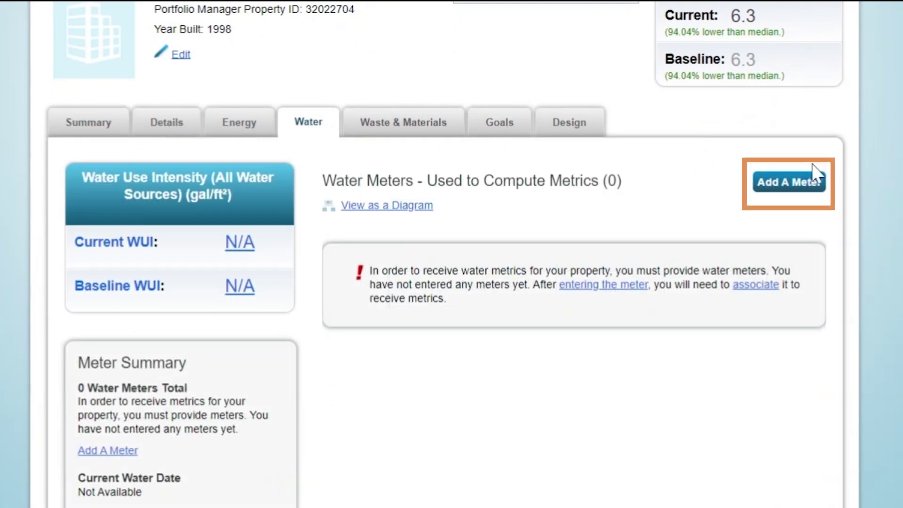
{"action": "left_click", "coordinate": [774, 184]}
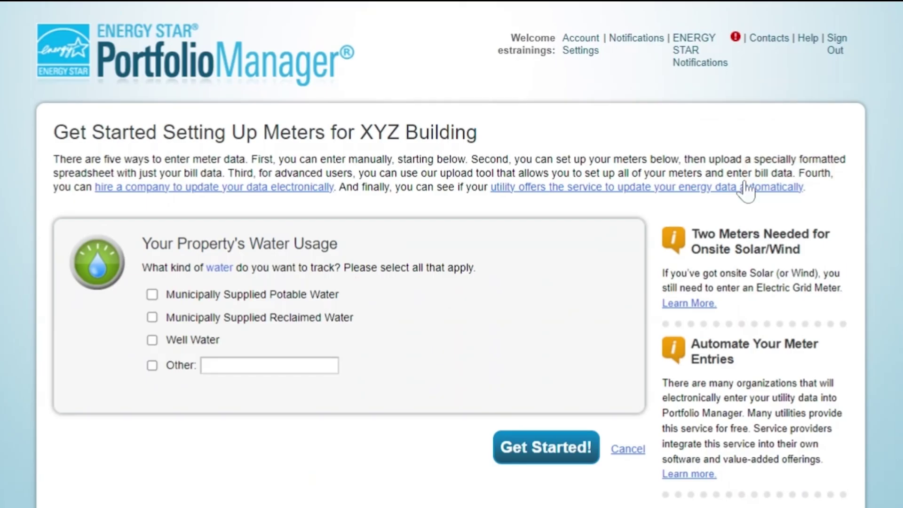
{"action": "left_click", "coordinate": [152, 294]}
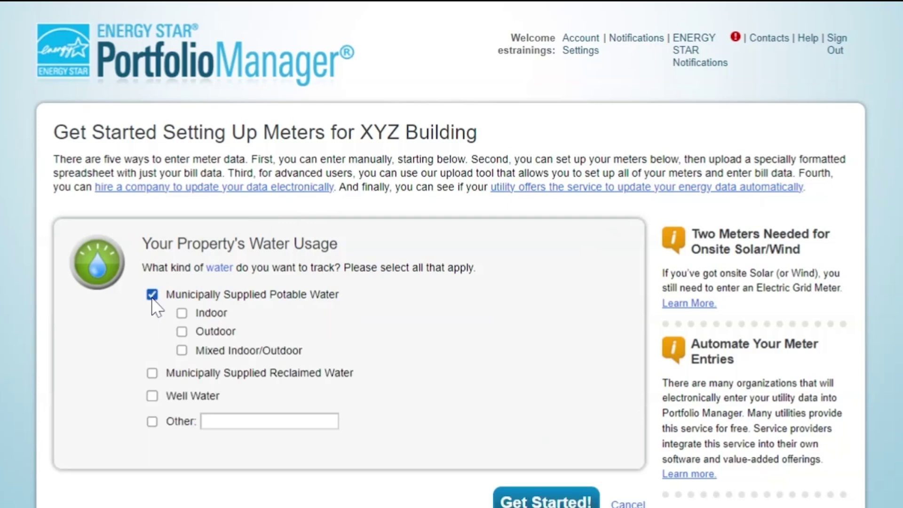
{"action": "left_click", "coordinate": [182, 312]}
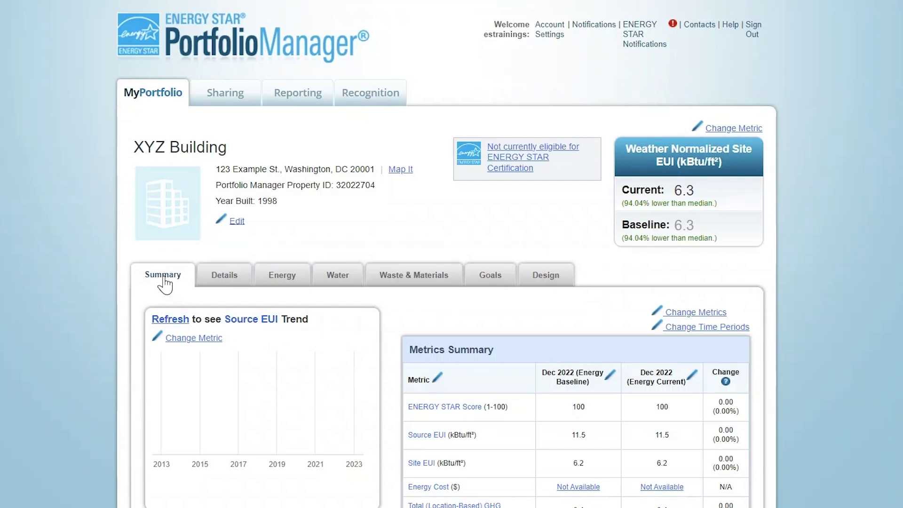
Step: Run the data quality checker for the year ending Dec 31, 2022 and review its alerts
{"action": "scroll", "coordinate": [167, 284], "scroll_direction": "down", "scroll_amount": 5}
{"action": "scroll", "coordinate": [167, 284], "scroll_direction": "down", "scroll_amount": 3}
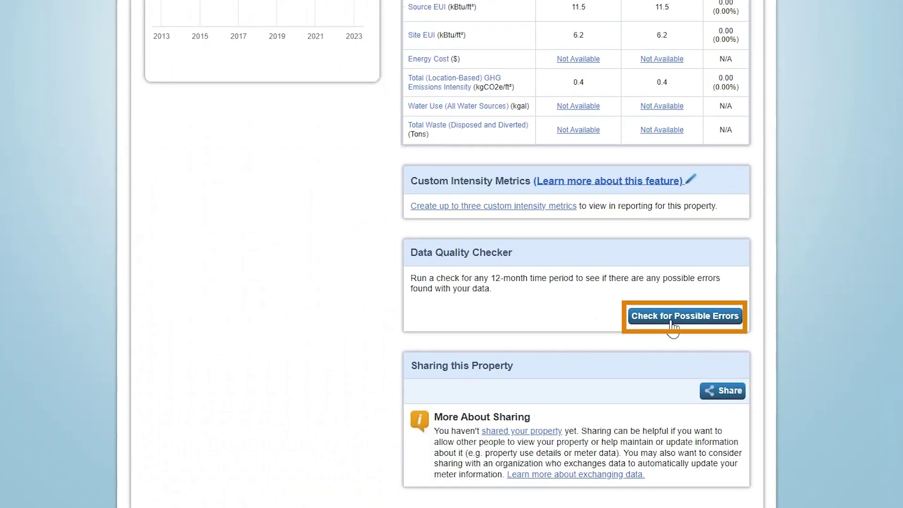
{"action": "left_click", "coordinate": [672, 323]}
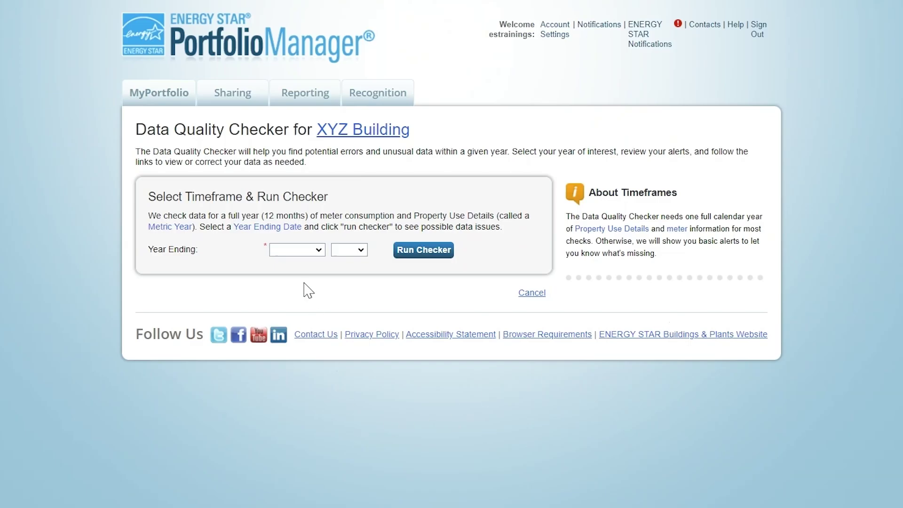
{"action": "left_click", "coordinate": [320, 249]}
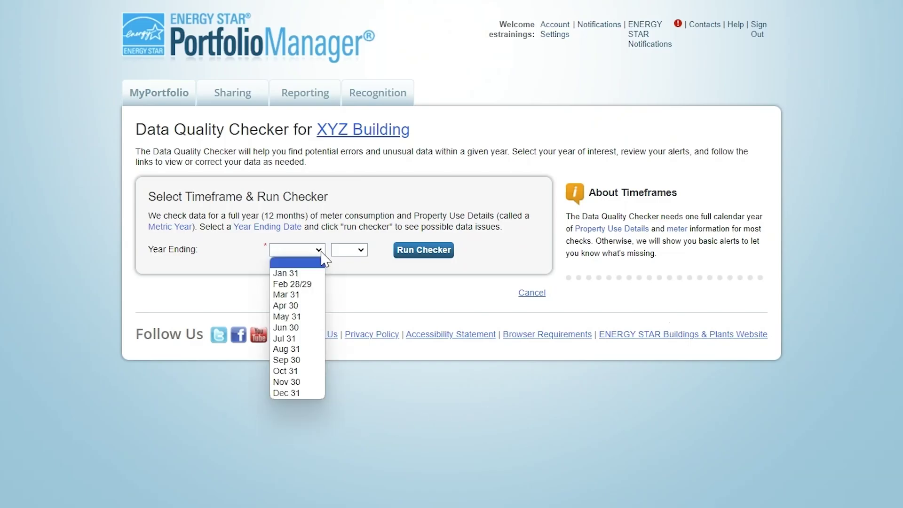
{"action": "left_click", "coordinate": [304, 394]}
{"action": "left_click", "coordinate": [352, 250]}
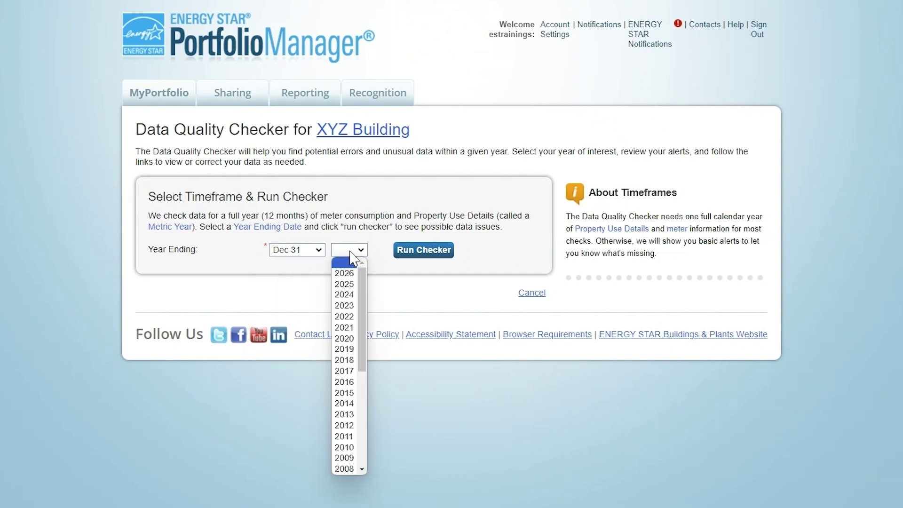
{"action": "left_click", "coordinate": [348, 315]}
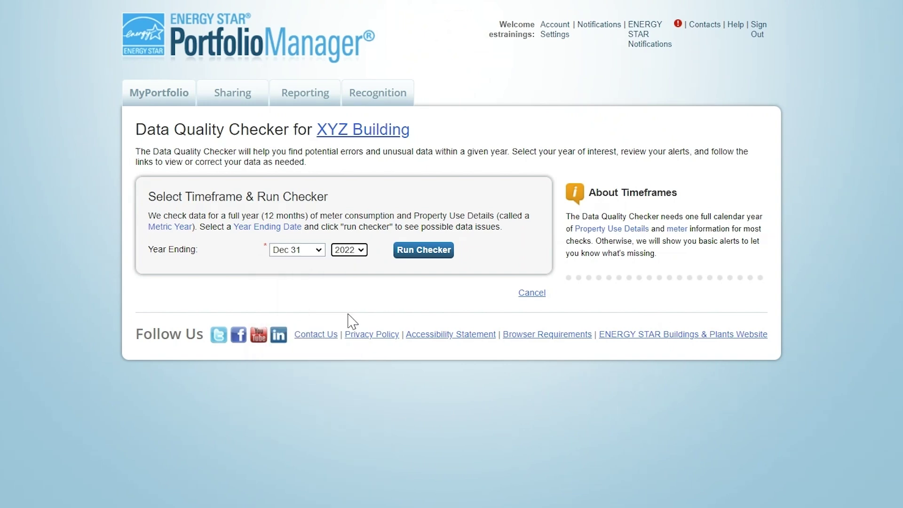
{"action": "left_click", "coordinate": [430, 258]}
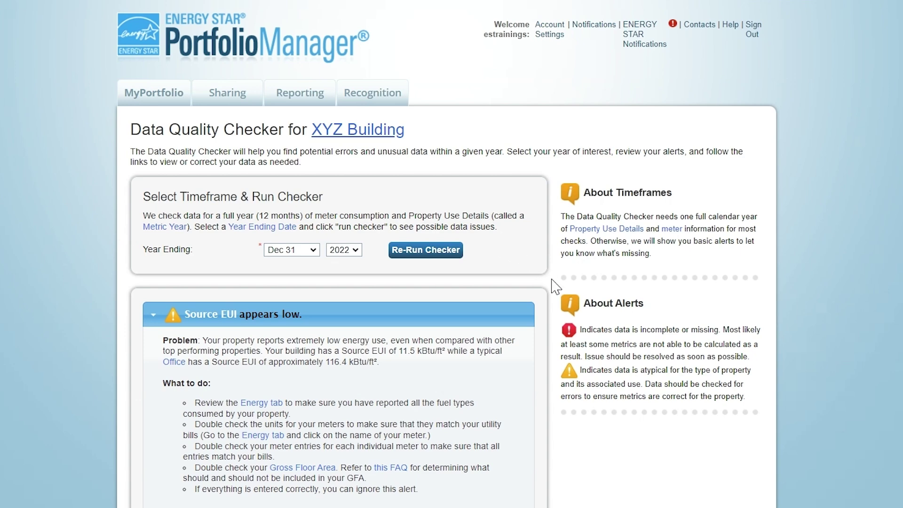
{"action": "scroll", "coordinate": [557, 286], "scroll_direction": "down", "scroll_amount": 3}
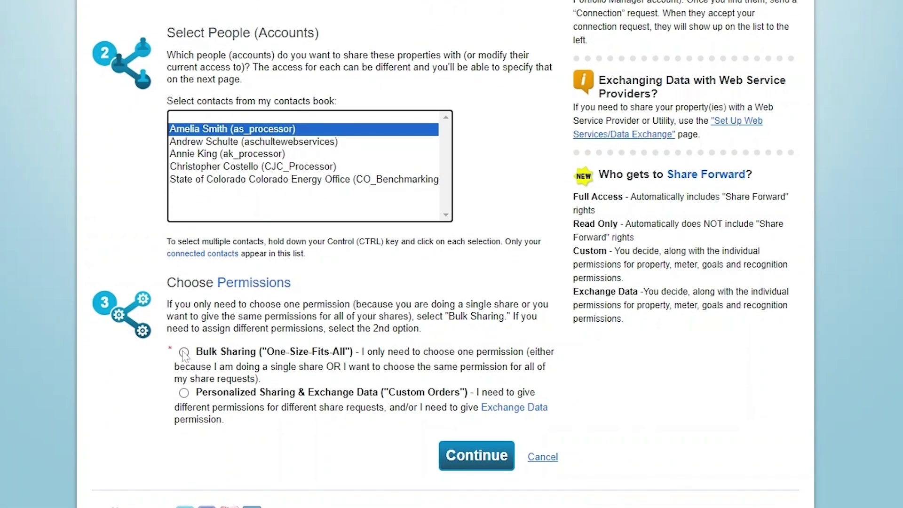
Step: Choose the Bulk Sharing ("One-Size-Fits-All") permission option
{"action": "left_click", "coordinate": [184, 353]}
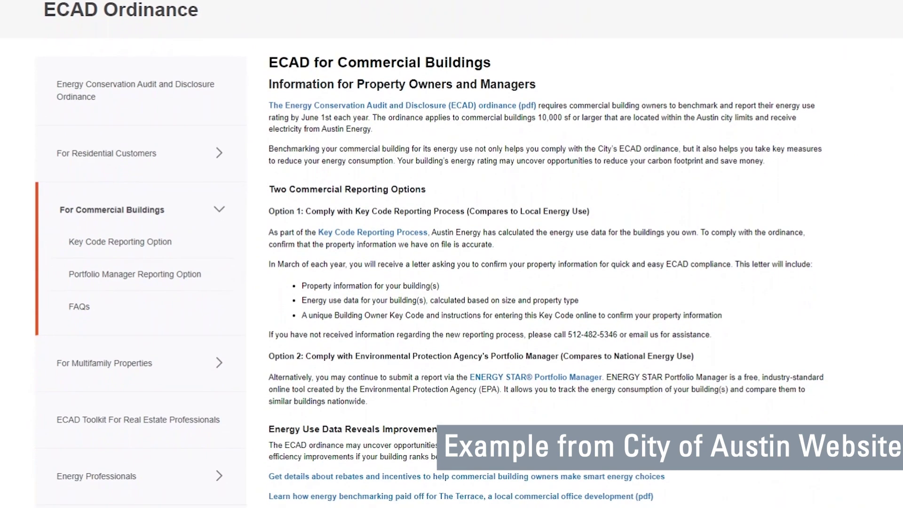
Step: Follow the Portfolio Manager Reporting Option link in the ECAD for Commercial Buildings sidebar
{"action": "left_click", "coordinate": [145, 276]}
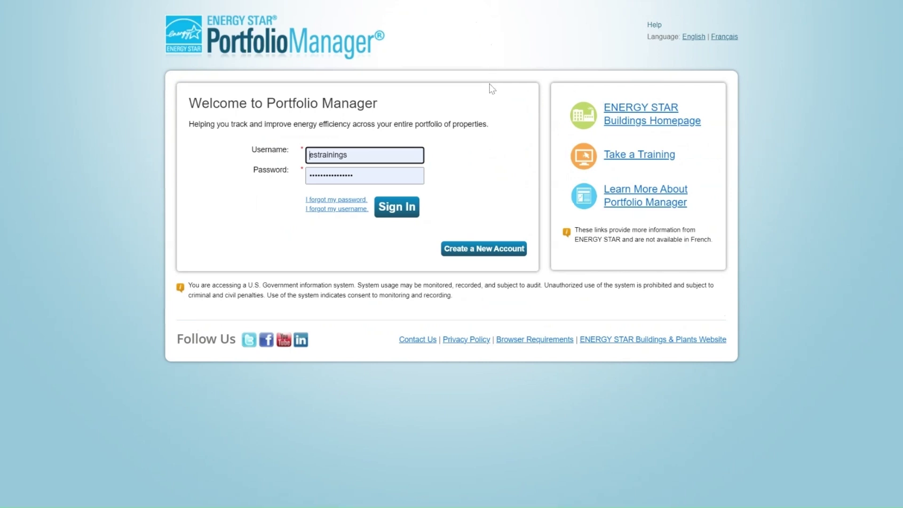
Step: Sign in and scroll down the Austin ECAD Commercial Report 2023 response page toward Generate Response Preview
{"action": "left_click", "coordinate": [510, 6]}
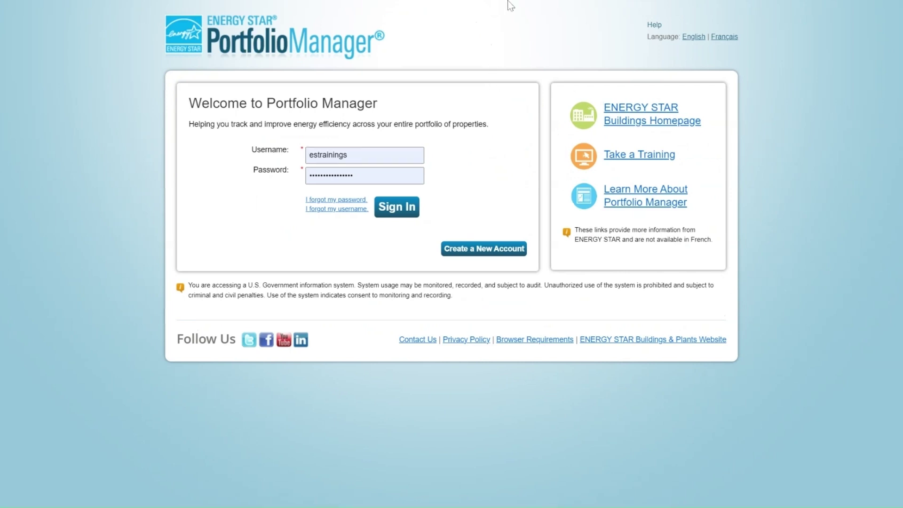
{"action": "left_click", "coordinate": [404, 212]}
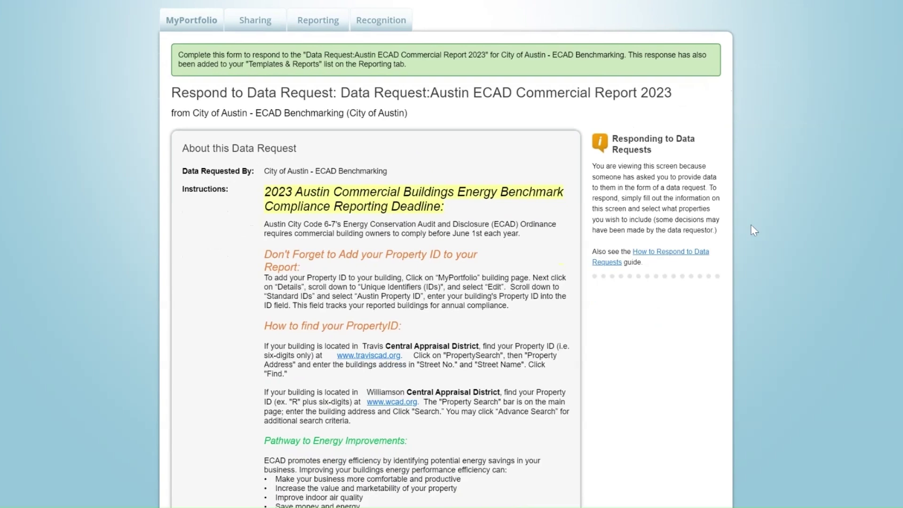
{"action": "scroll", "coordinate": [750, 224], "scroll_direction": "down", "scroll_amount": 2}
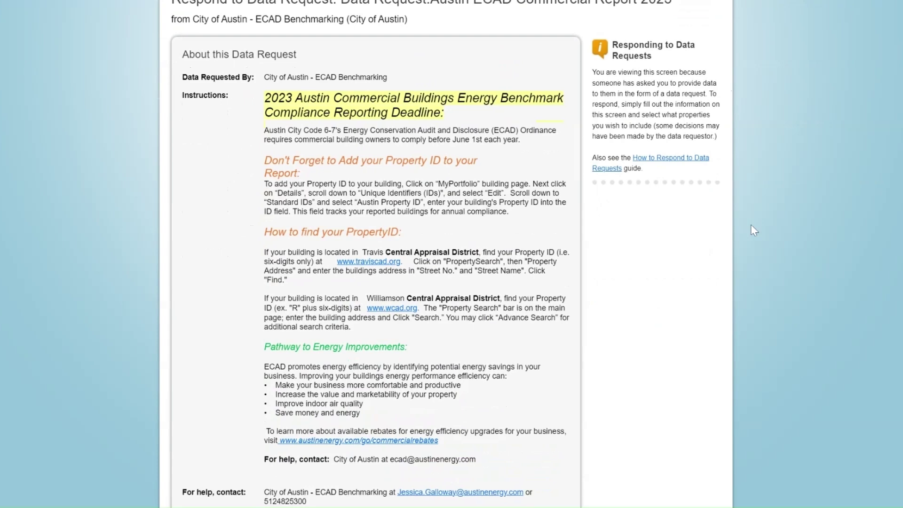
{"action": "scroll", "coordinate": [751, 226], "scroll_direction": "down", "scroll_amount": 2}
{"action": "scroll", "coordinate": [751, 225], "scroll_direction": "down", "scroll_amount": 6}
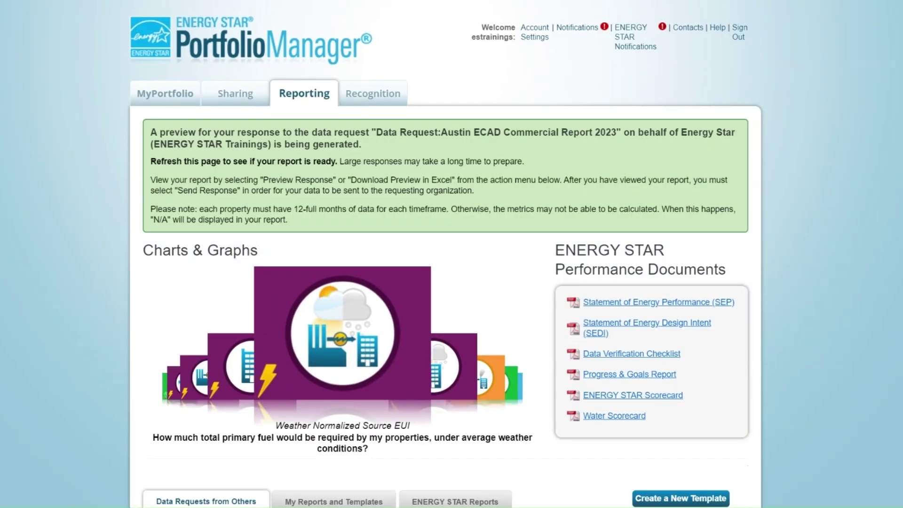
Step: Open the Austin request's Errors found report showing the property whose Site EUI couldn't be calculated
{"action": "scroll", "coordinate": [445, 254], "scroll_direction": "down", "scroll_amount": 2}
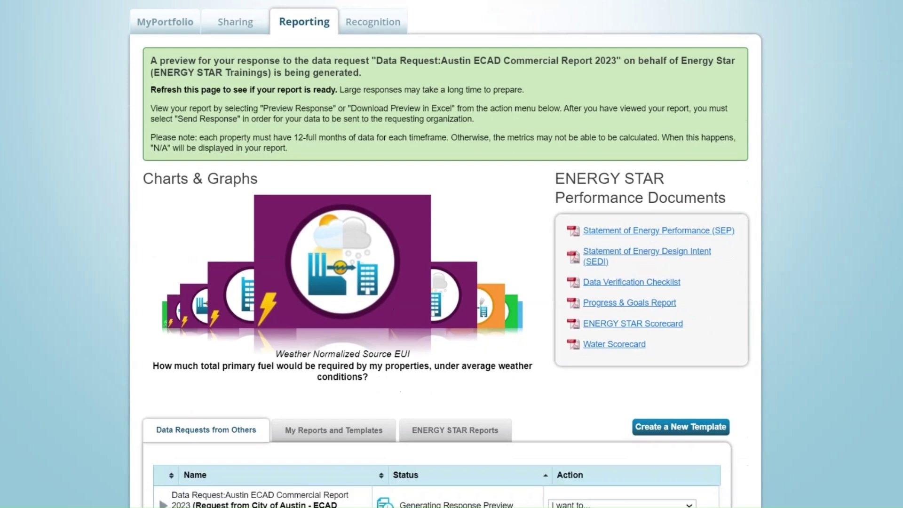
{"action": "scroll", "coordinate": [445, 254], "scroll_direction": "down", "scroll_amount": 3}
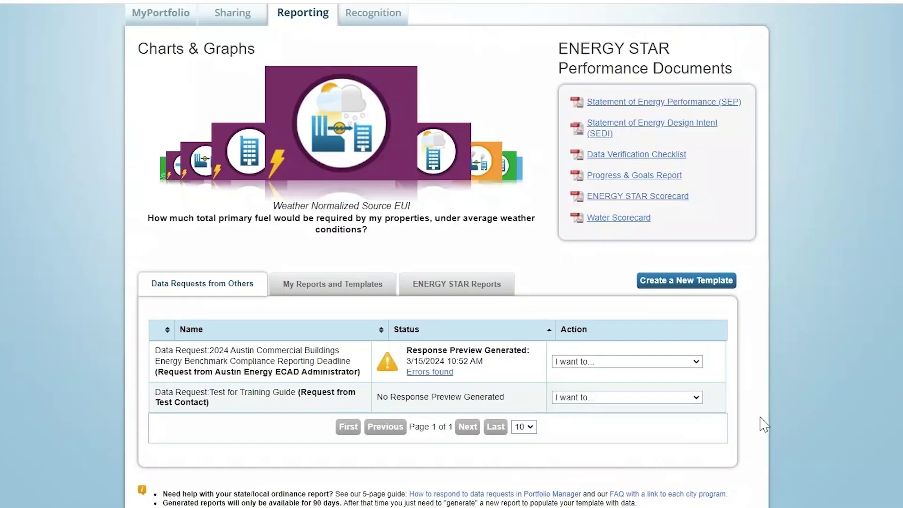
{"action": "scroll", "coordinate": [762, 423], "scroll_direction": "down", "scroll_amount": 1}
{"action": "left_click", "coordinate": [696, 339]}
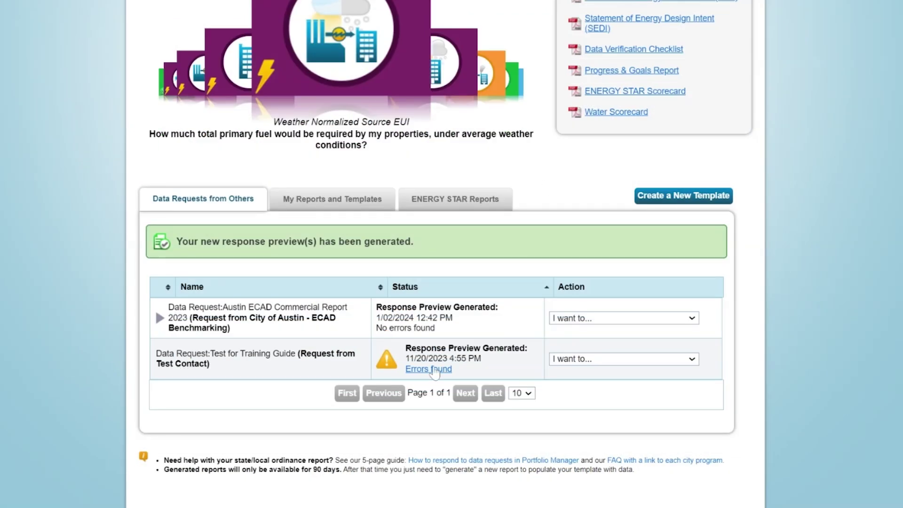
{"action": "left_click", "coordinate": [432, 369]}
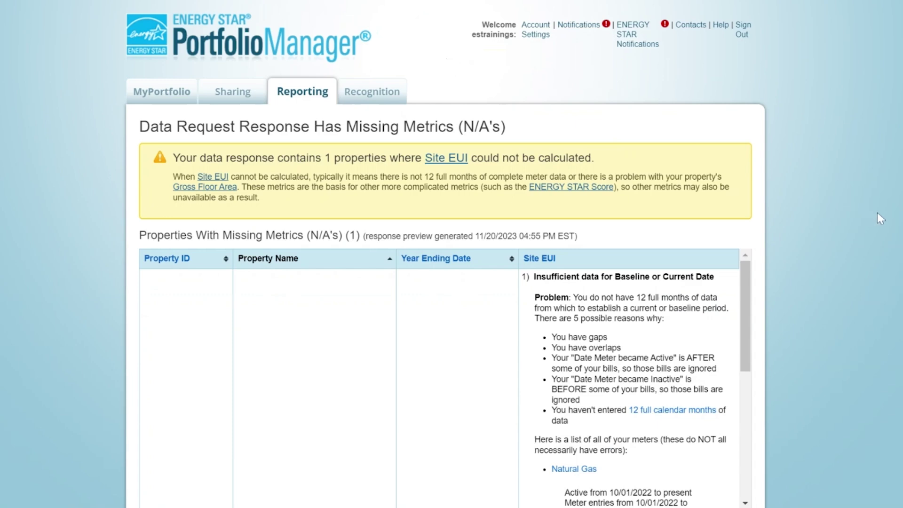
{"action": "scroll", "coordinate": [878, 214], "scroll_direction": "down", "scroll_amount": 2}
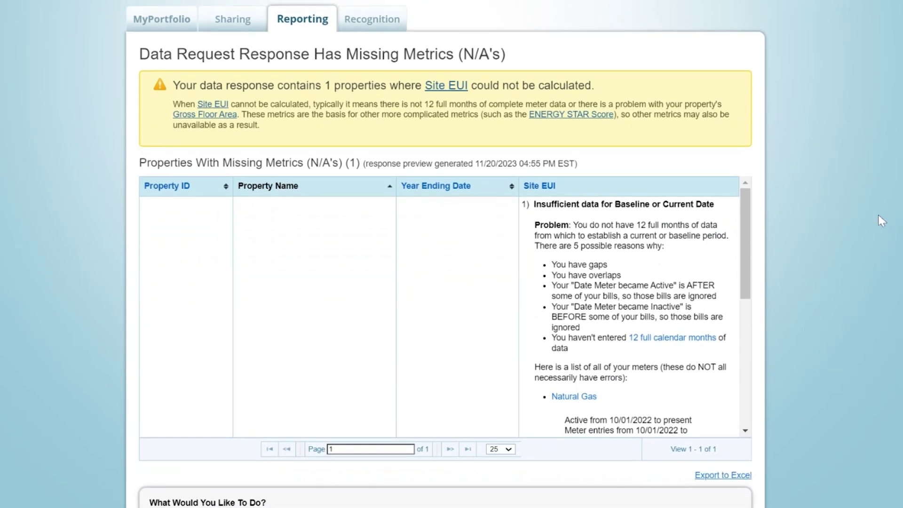
{"action": "scroll", "coordinate": [879, 215], "scroll_direction": "down", "scroll_amount": 2}
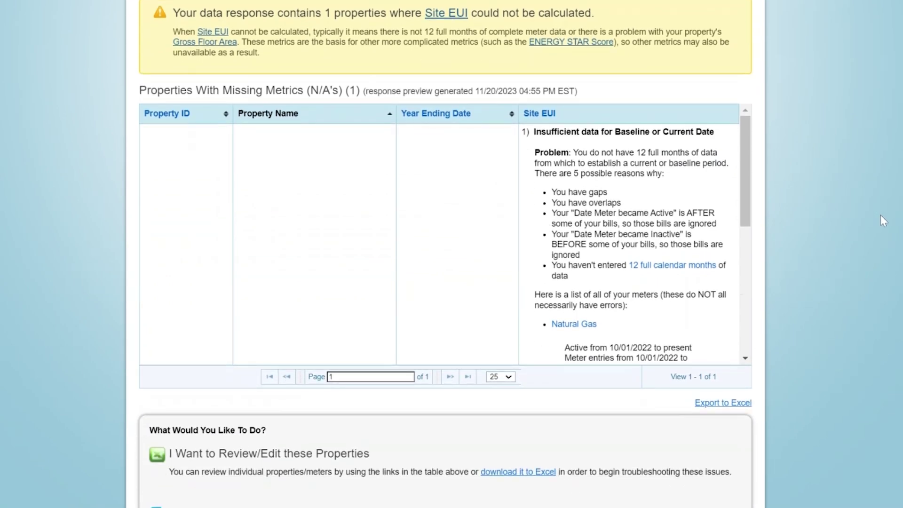
{"action": "scroll", "coordinate": [880, 215], "scroll_direction": "down", "scroll_amount": 4}
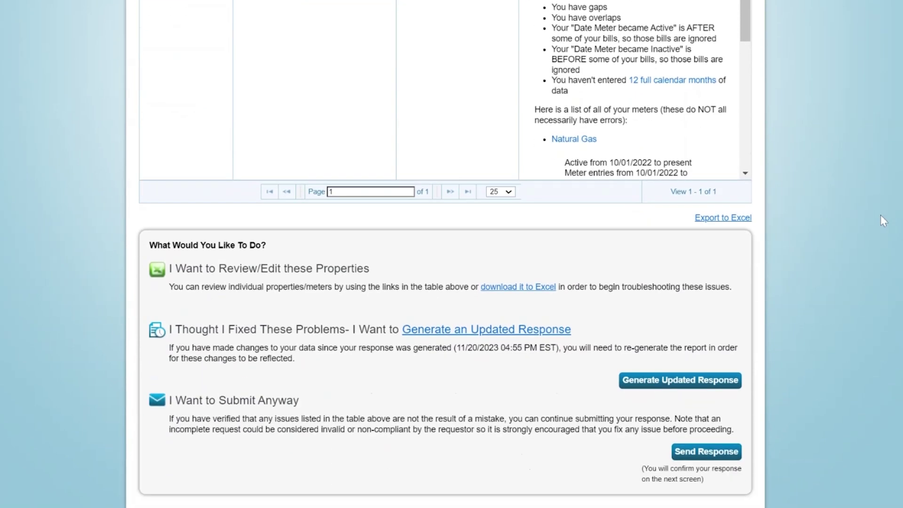
{"action": "scroll", "coordinate": [880, 215], "scroll_direction": "down", "scroll_amount": 2}
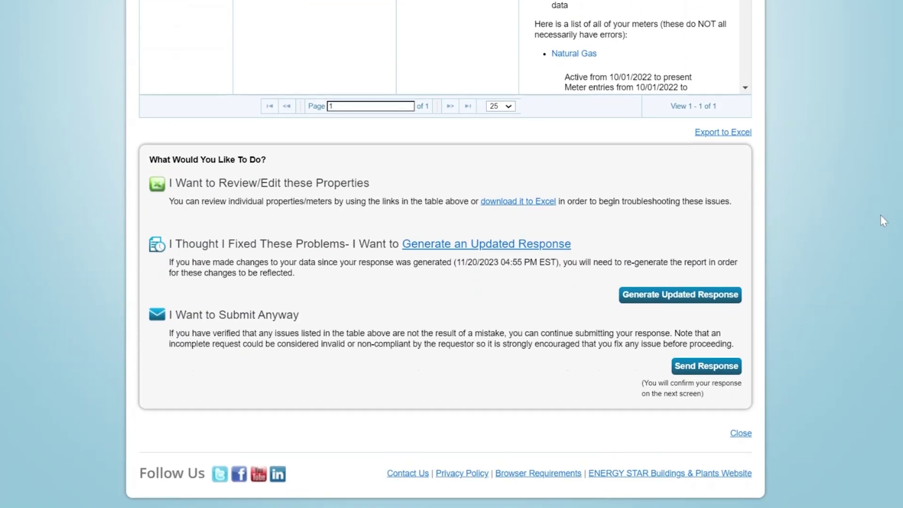
{"action": "scroll", "coordinate": [880, 215], "scroll_direction": "up", "scroll_amount": 1}
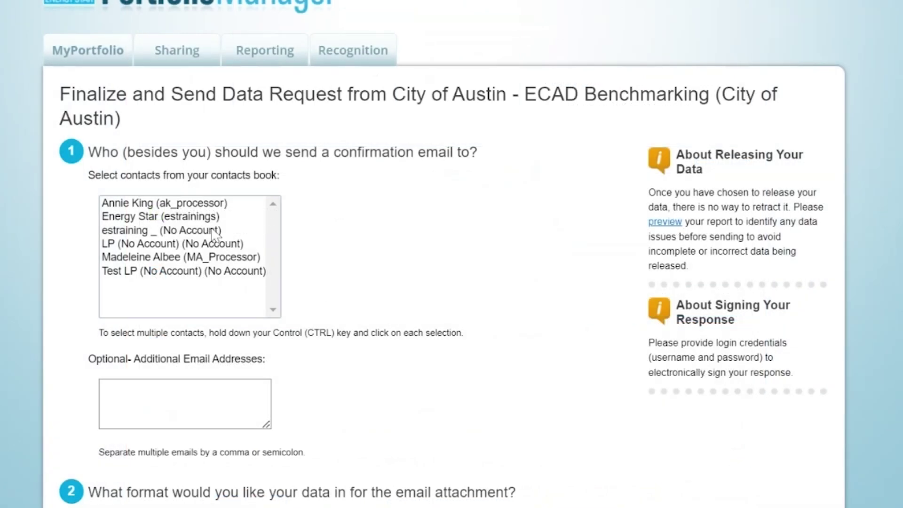
Step: Add a confirmation email contact, choose an Excel attachment, and certify releasing the data to Austin
{"action": "left_click", "coordinate": [214, 230]}
{"action": "scroll", "coordinate": [597, 252], "scroll_direction": "down", "scroll_amount": 4}
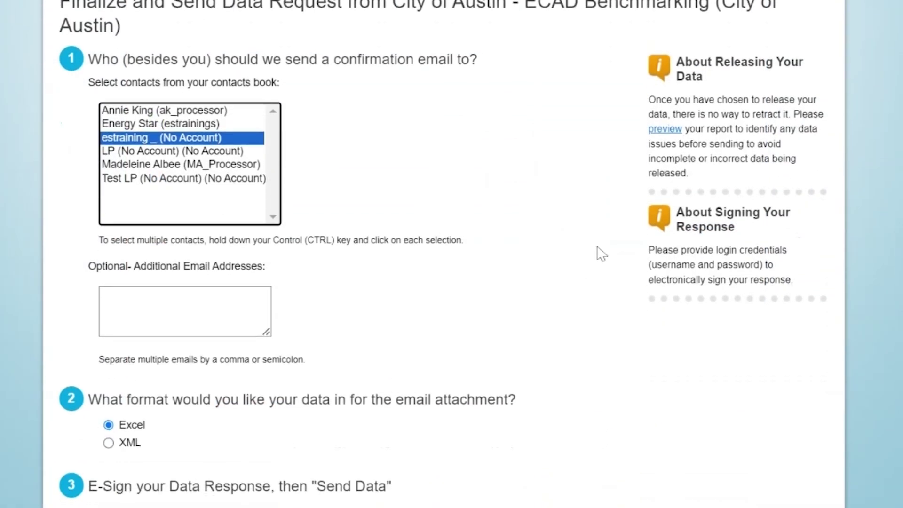
{"action": "scroll", "coordinate": [597, 252], "scroll_direction": "down", "scroll_amount": 2}
{"action": "left_click", "coordinate": [116, 253]}
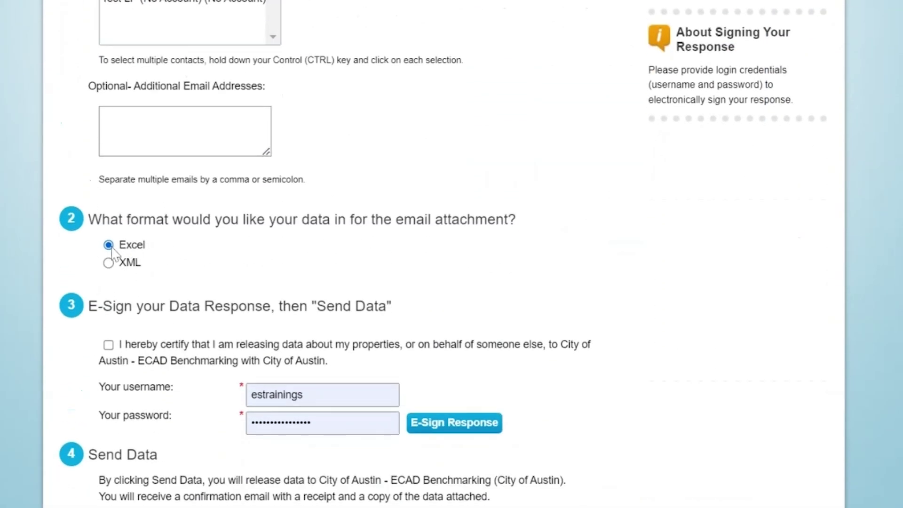
{"action": "scroll", "coordinate": [489, 257], "scroll_direction": "down", "scroll_amount": 2}
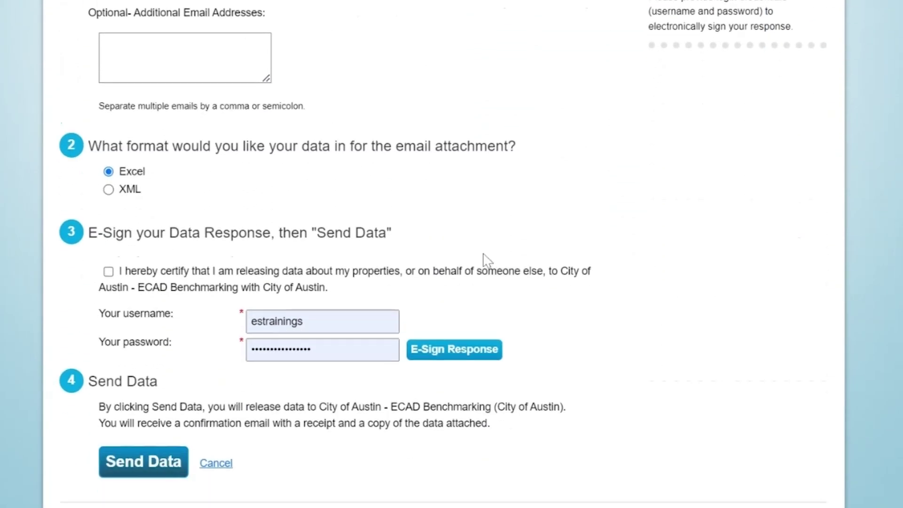
{"action": "left_click", "coordinate": [109, 271]}
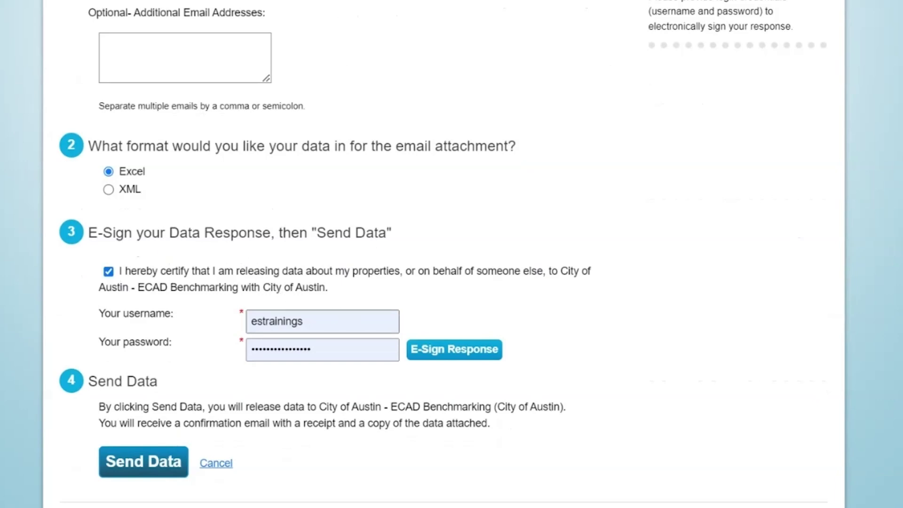
Step: Check the e-signature username and e-sign the data response
{"action": "double_click", "coordinate": [277, 322]}
{"action": "left_click", "coordinate": [282, 321]}
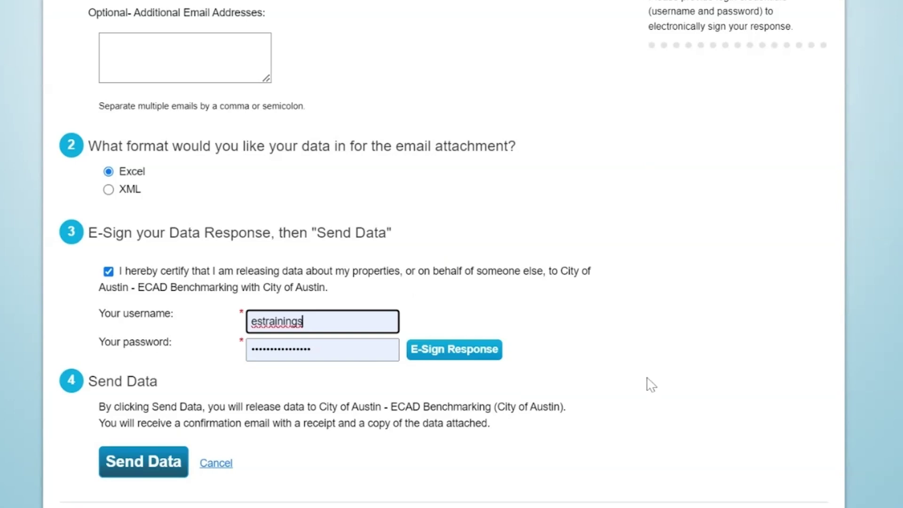
{"action": "left_click", "coordinate": [432, 356]}
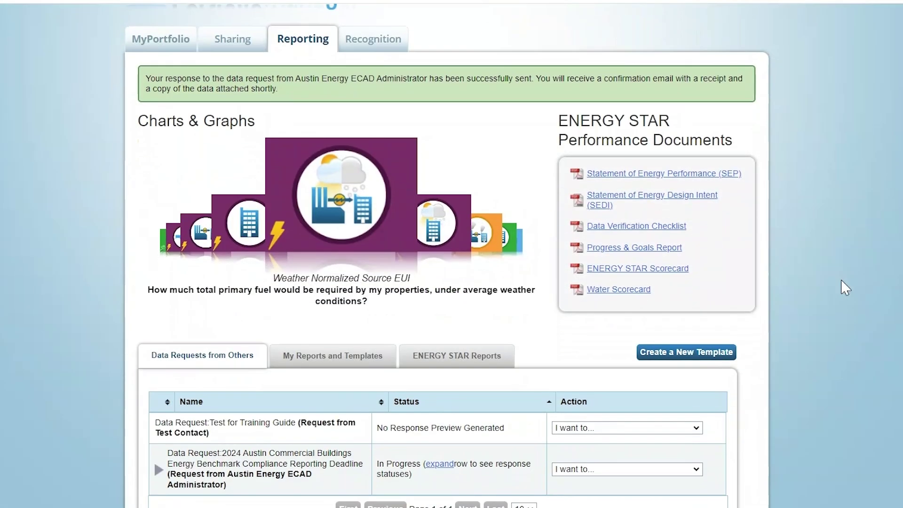
Step: Expand the sent 2024 Austin request and view the response receipt
{"action": "scroll", "coordinate": [846, 306], "scroll_direction": "down", "scroll_amount": 2}
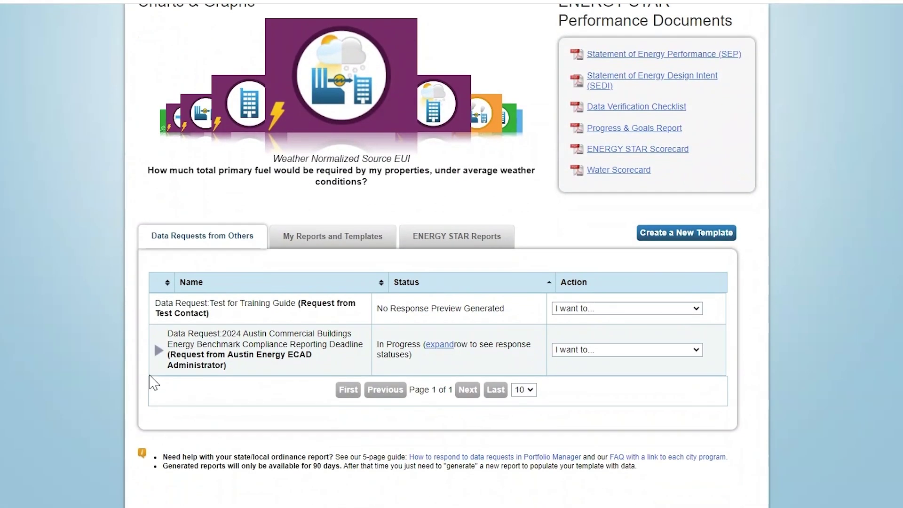
{"action": "left_click", "coordinate": [158, 350]}
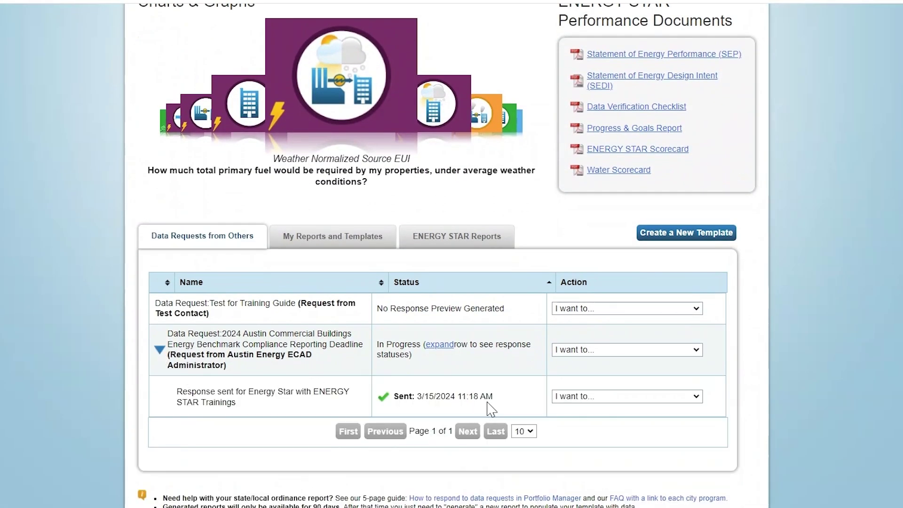
{"action": "left_click", "coordinate": [700, 400]}
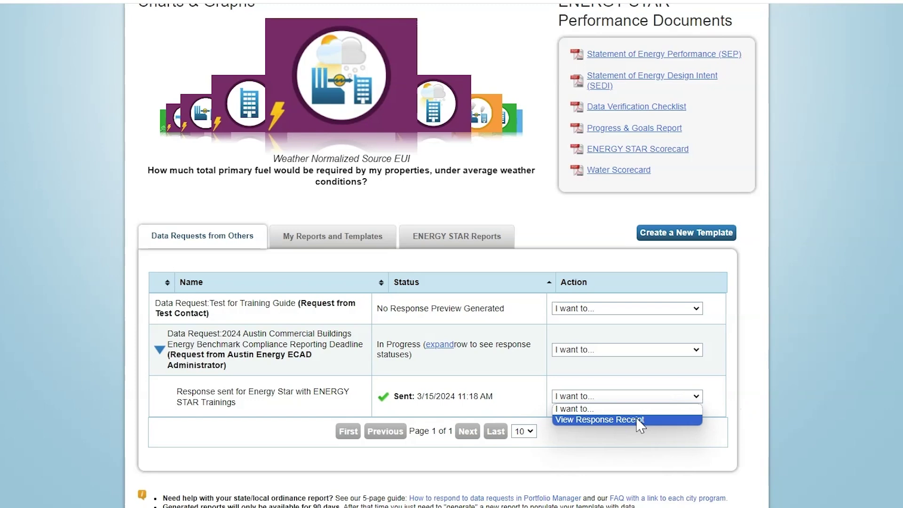
{"action": "left_click", "coordinate": [640, 420]}
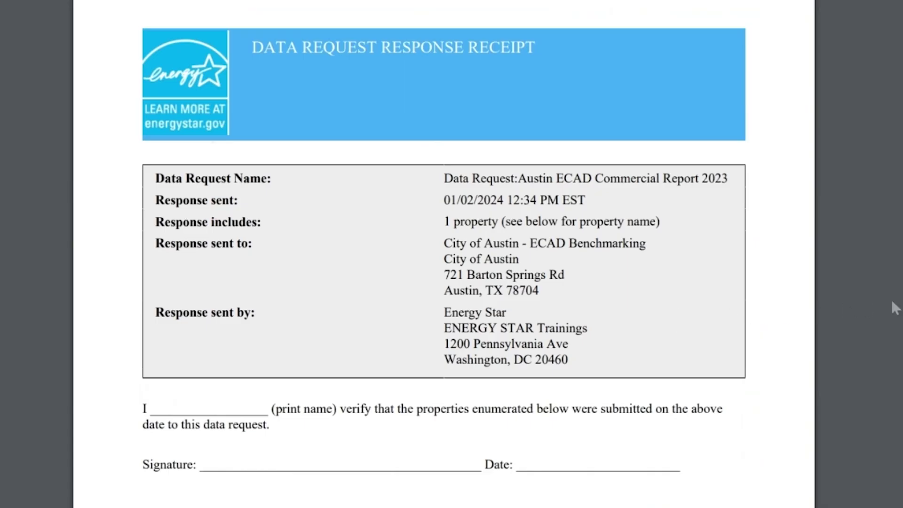